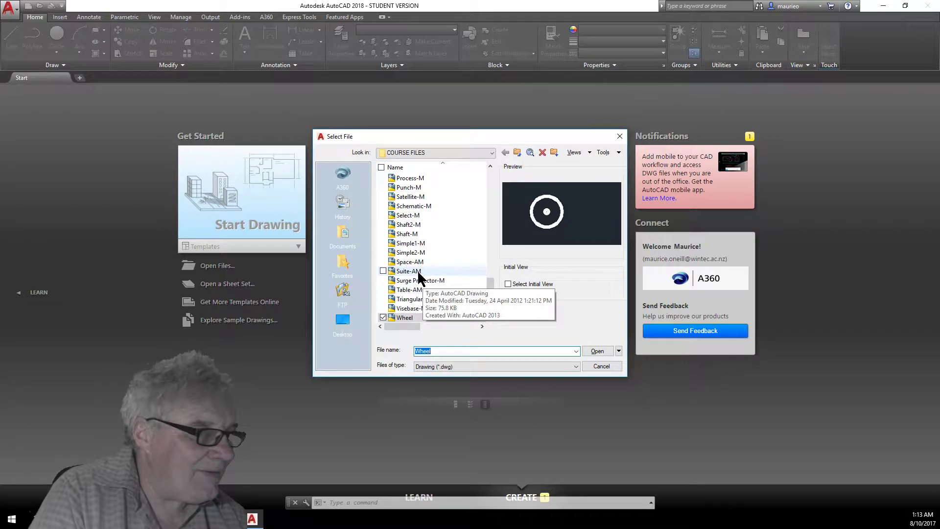
# Open the Suite-AM drawing from the course files.
pyautogui.click(600, 352)
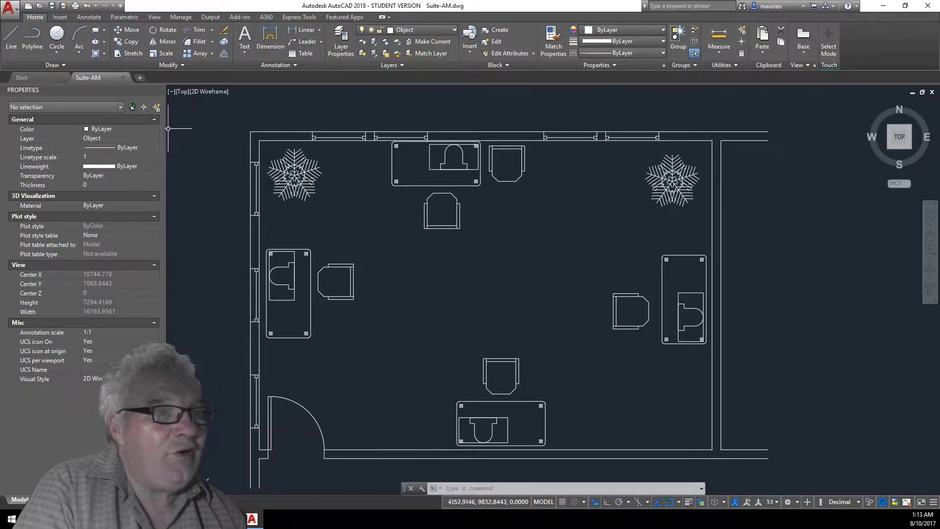
# Quick-select every object on layer 0 across the entire drawing to inspect them, then clear the selection.
pyautogui.click(157, 107)
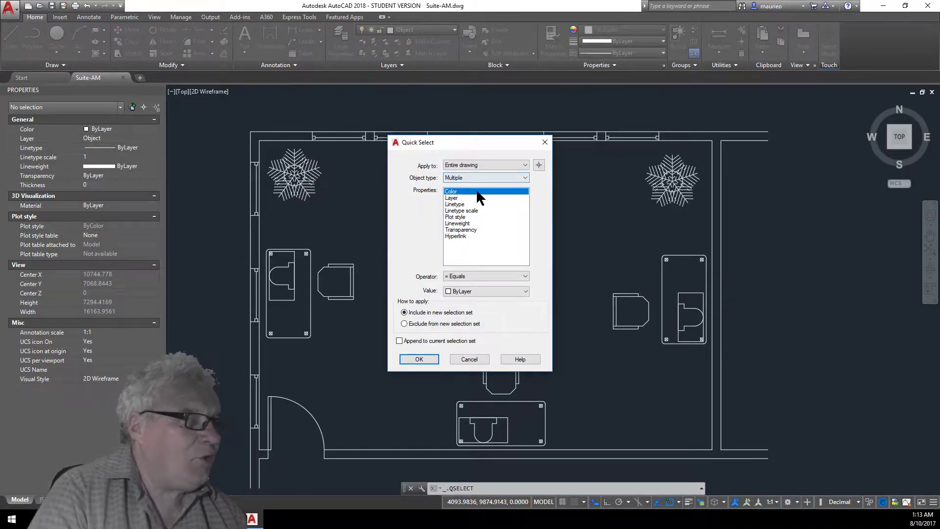
pyautogui.click(461, 198)
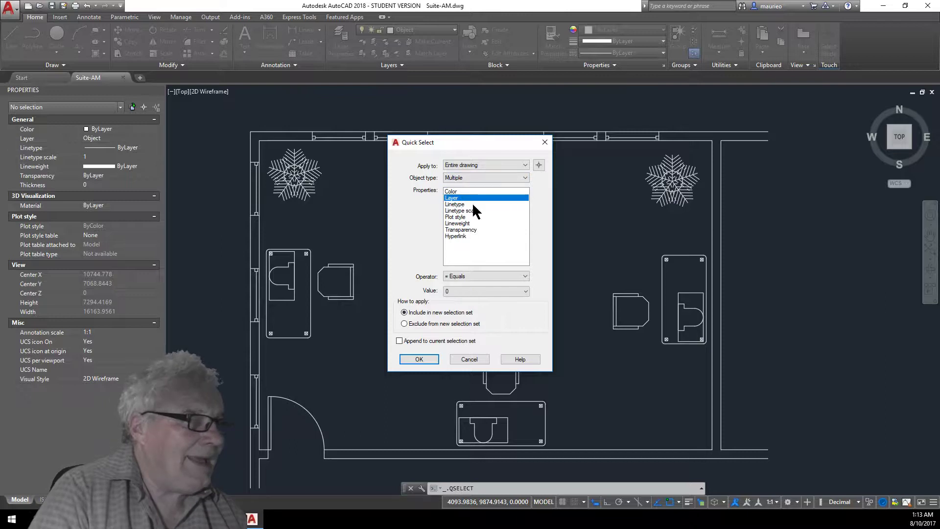
pyautogui.click(512, 289)
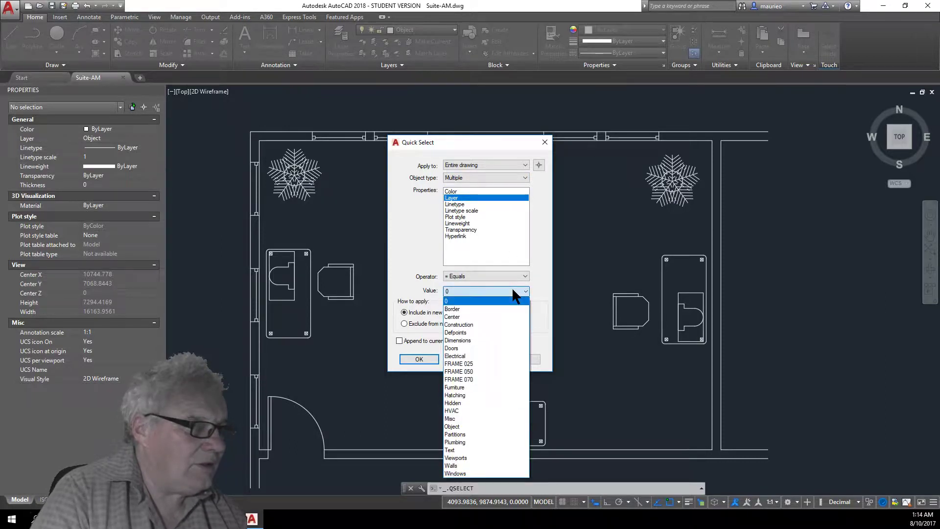
pyautogui.click(503, 300)
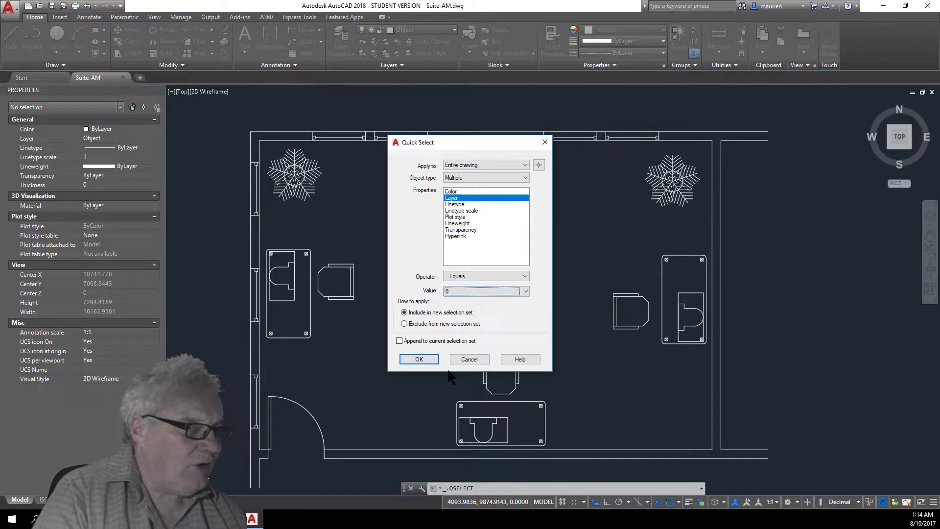
pyautogui.click(419, 359)
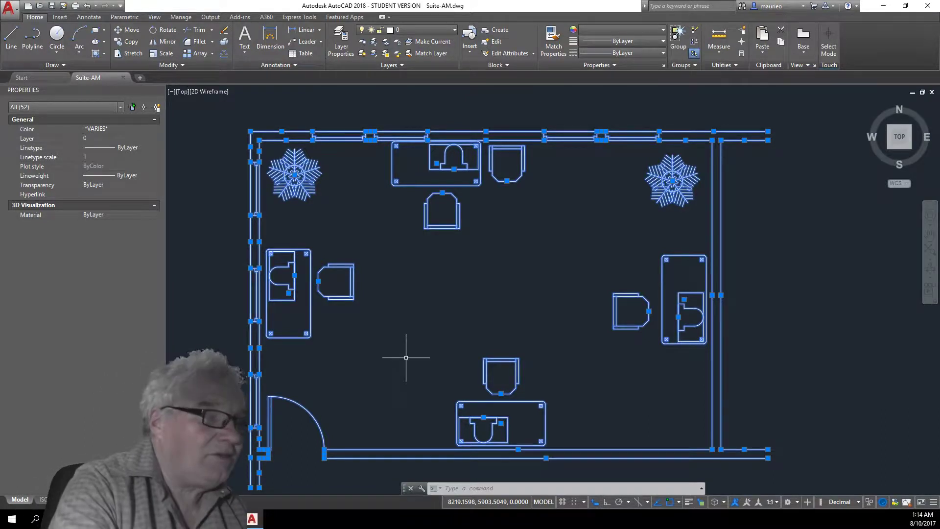
pyautogui.press('Escape')
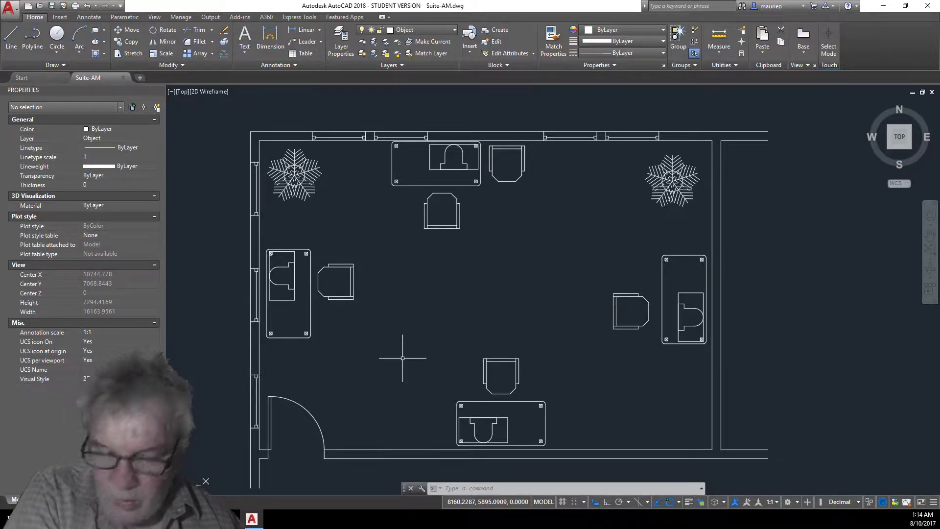
# Move the short top-left wall line onto the Walls layer.
pyautogui.click(290, 131)
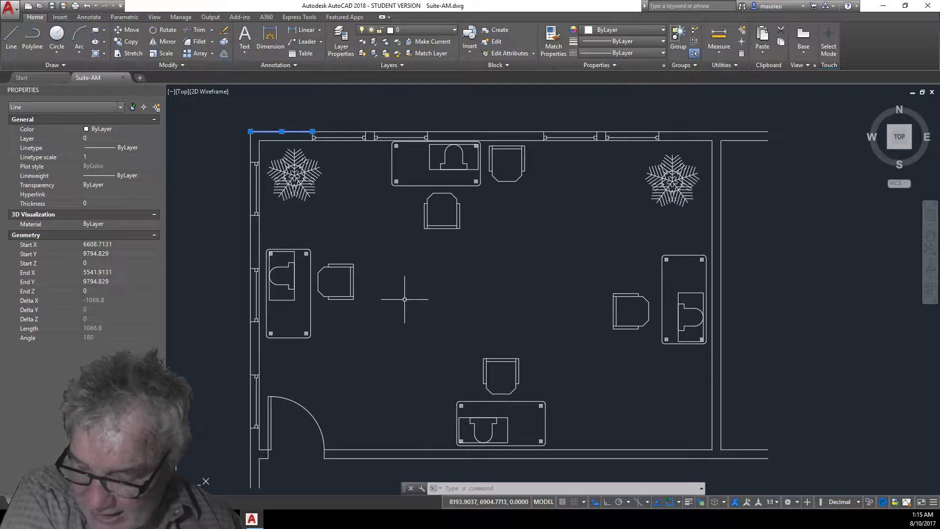
pyautogui.click(455, 28)
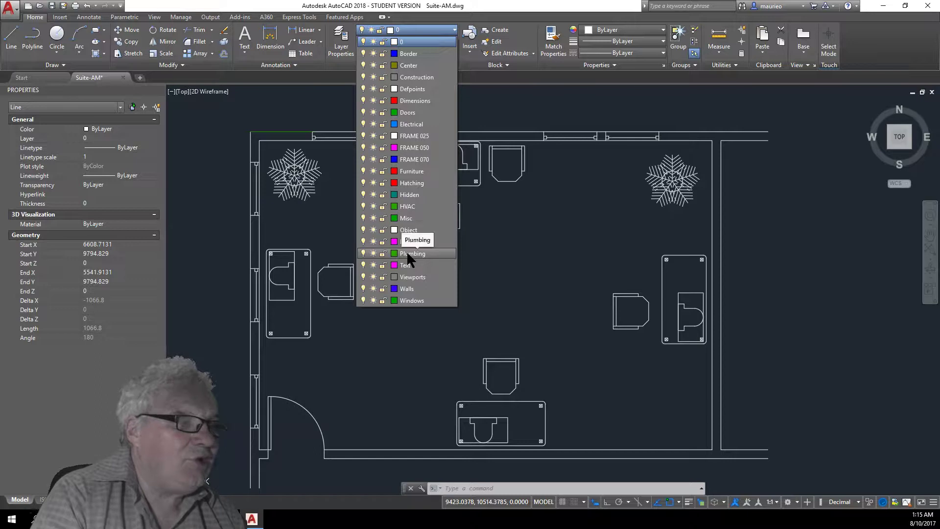
pyautogui.click(411, 291)
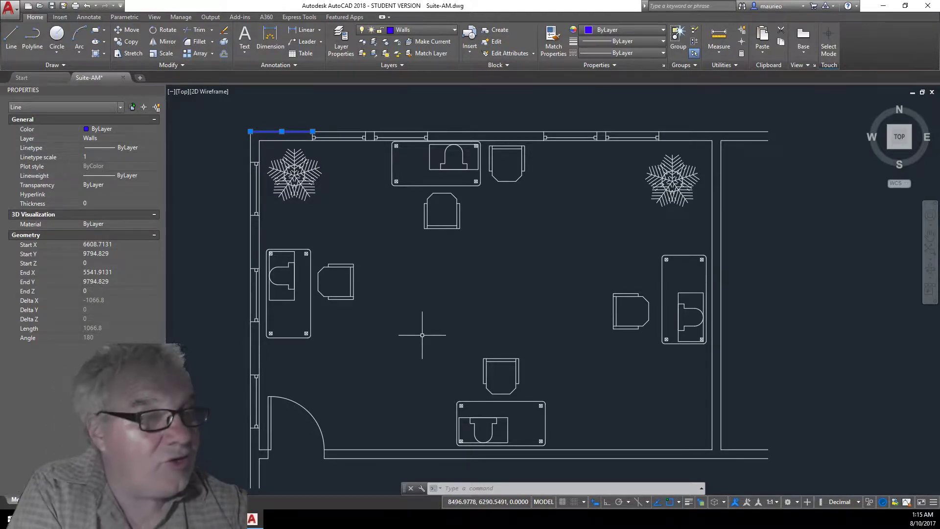
pyautogui.press('Escape')
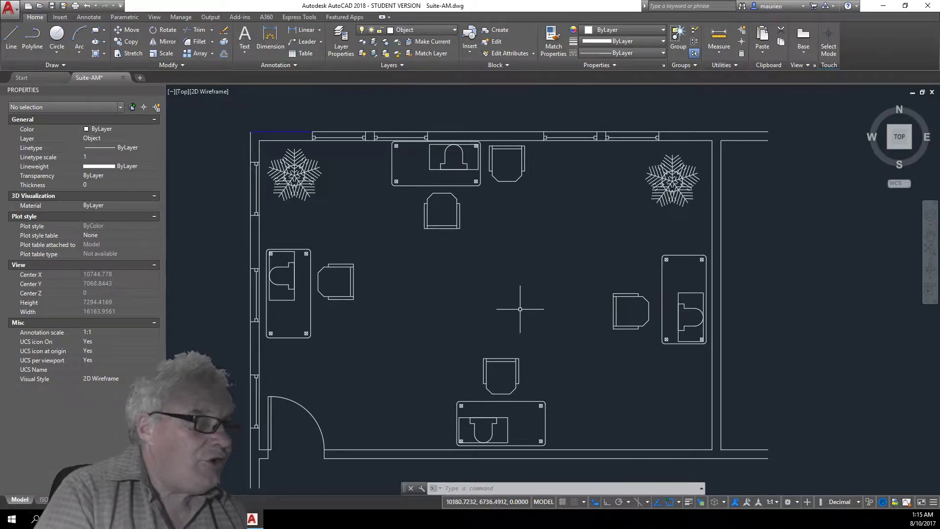
# Put the left-hand desk onto the Furniture layer.
pyautogui.click(311, 323)
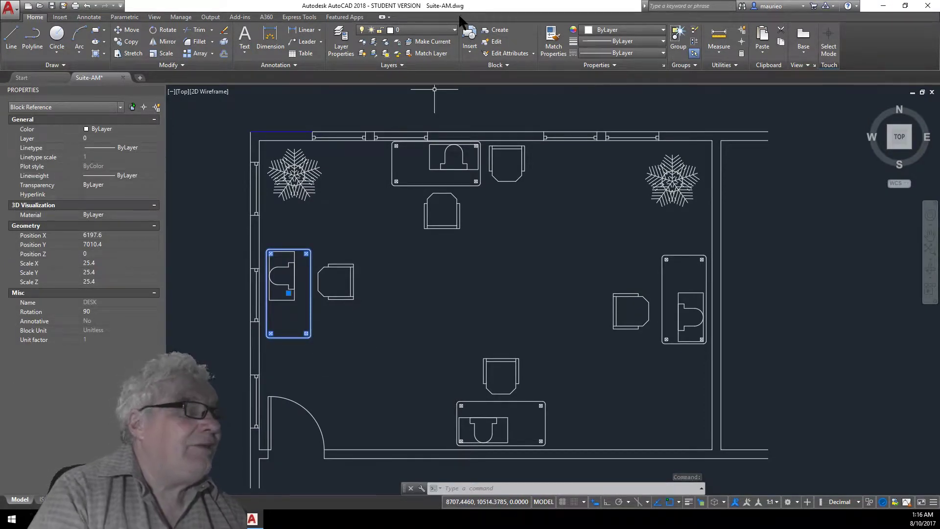
pyautogui.click(454, 30)
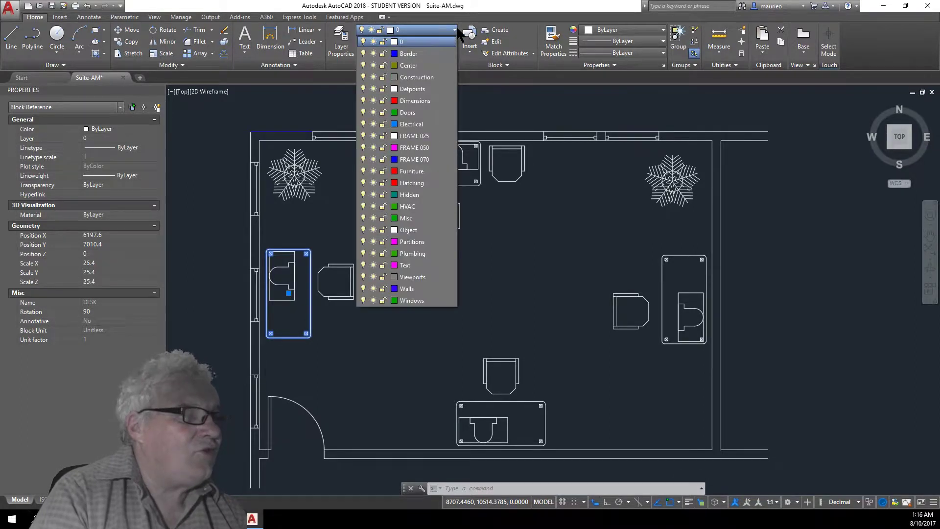
pyautogui.click(410, 171)
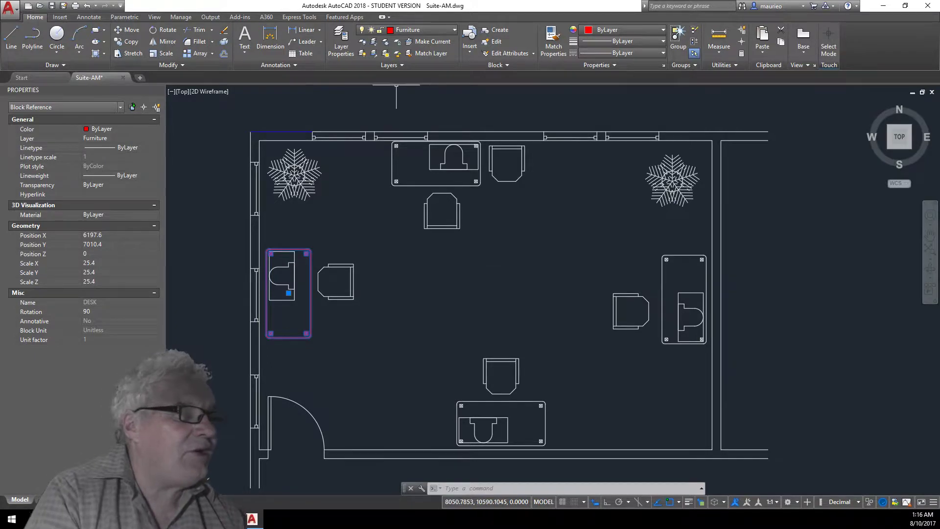
# Try to match the left desk's layer to the top desk with Match Layer.
pyautogui.click(424, 49)
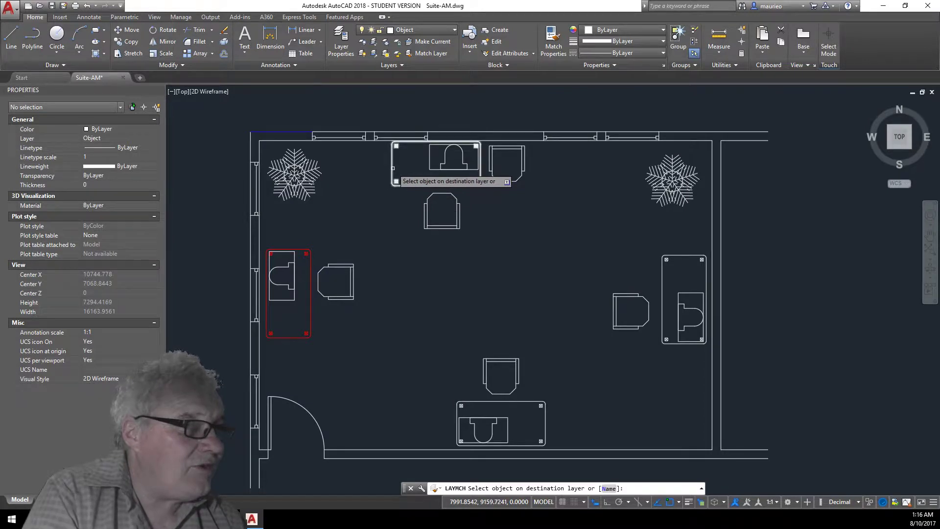
pyautogui.click(397, 181)
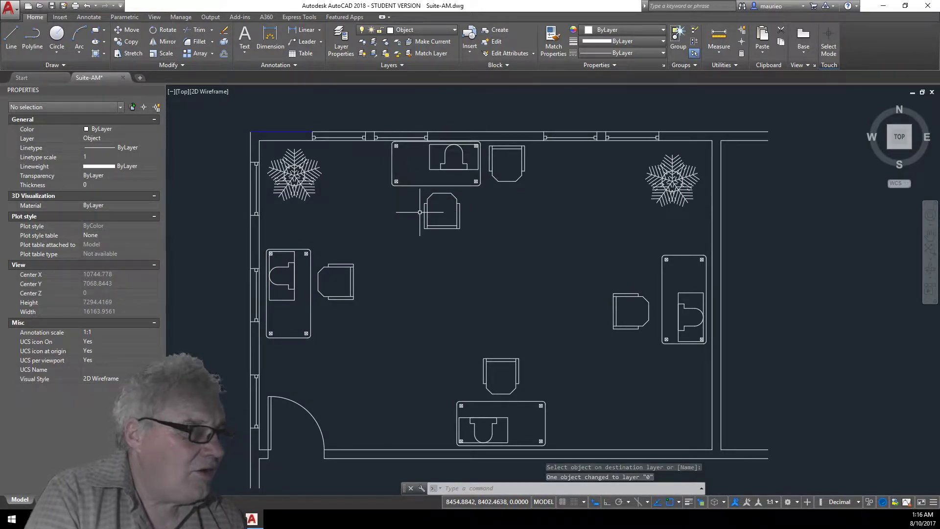
pyautogui.click(392, 169)
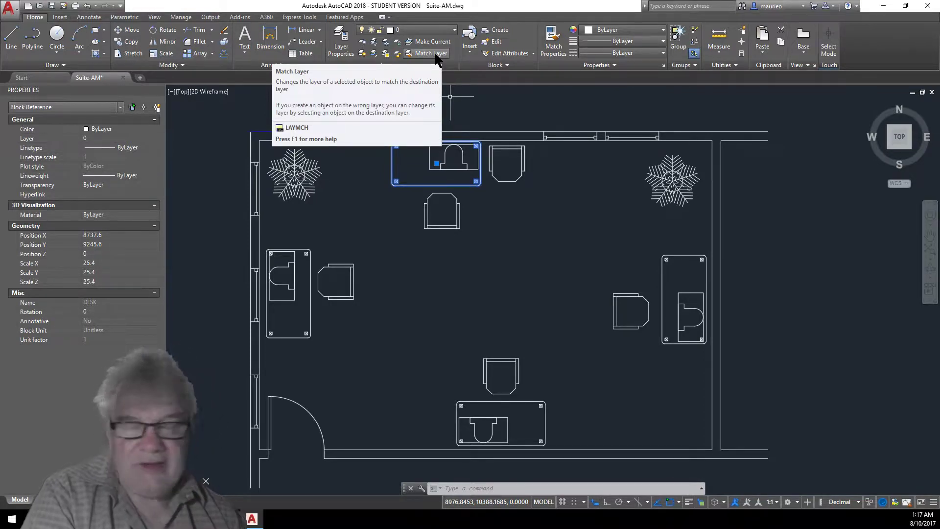
pyautogui.press('Escape')
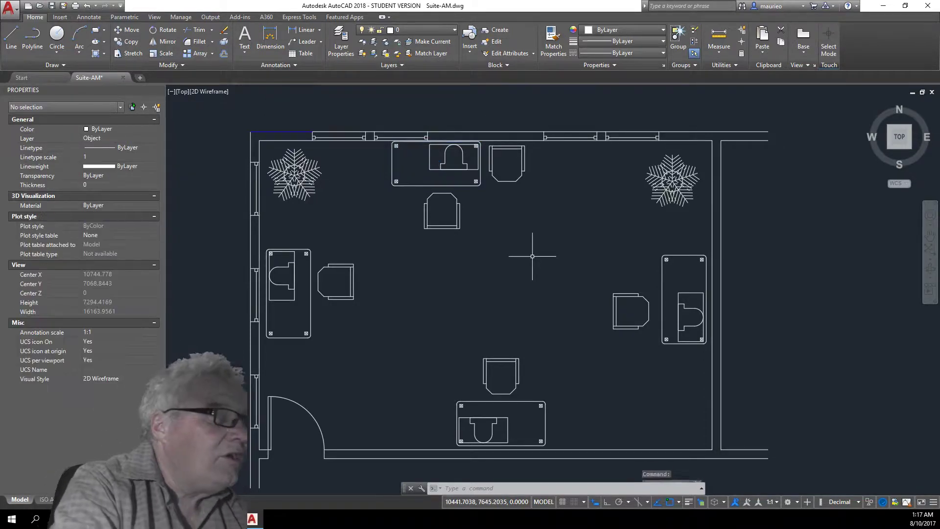
pyautogui.click(427, 49)
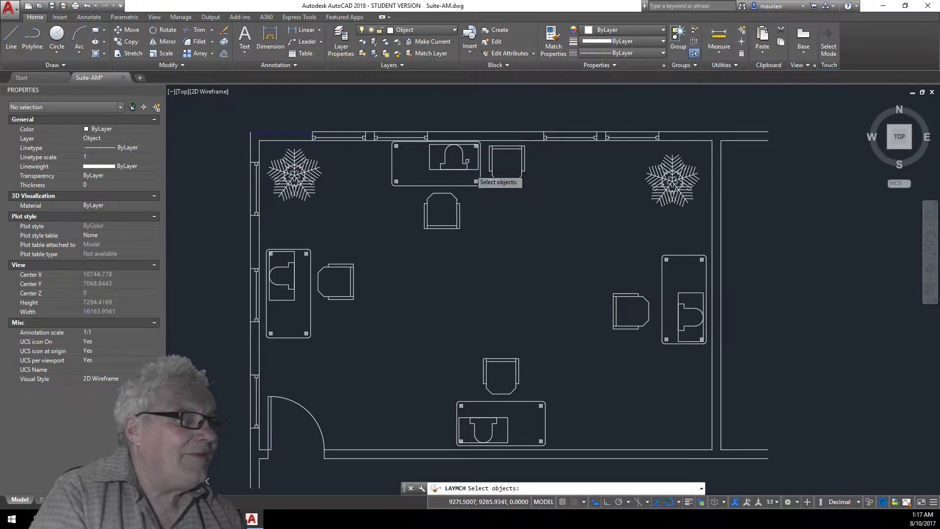
pyautogui.click(417, 184)
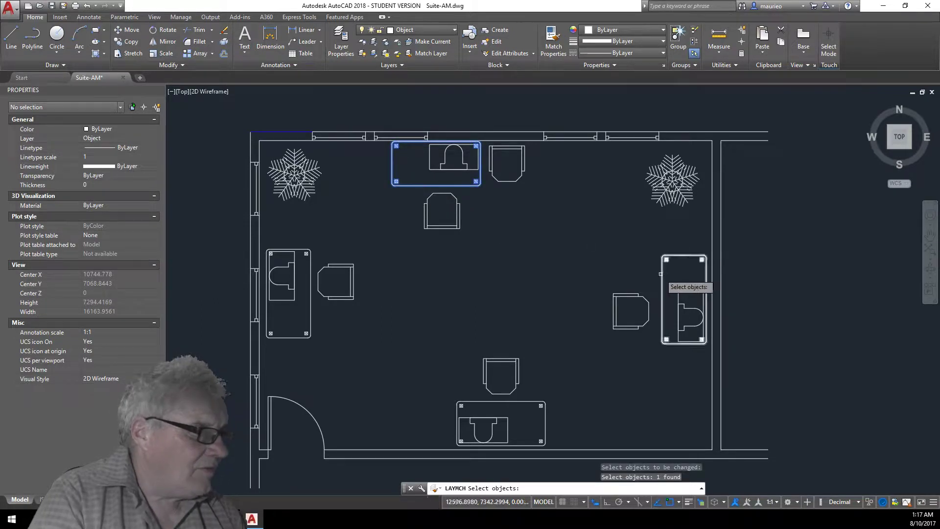
pyautogui.click(660, 274)
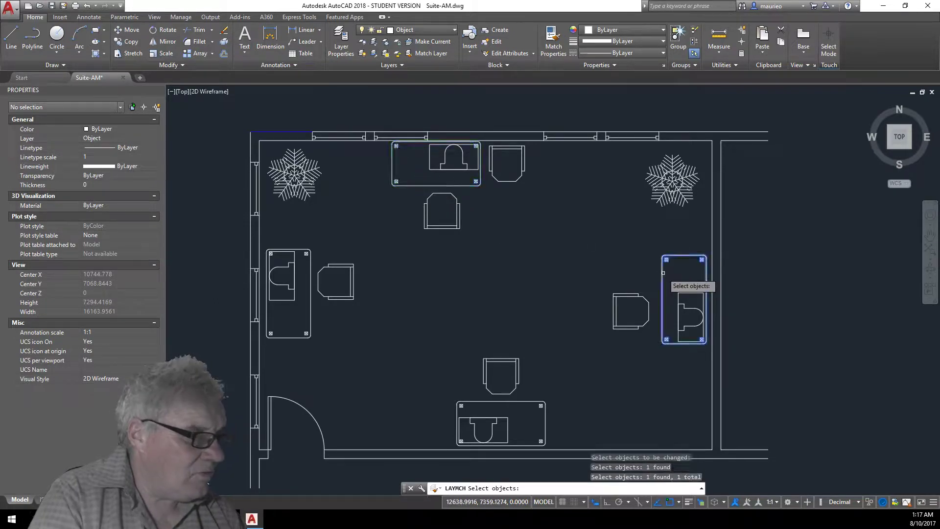
pyautogui.click(545, 421)
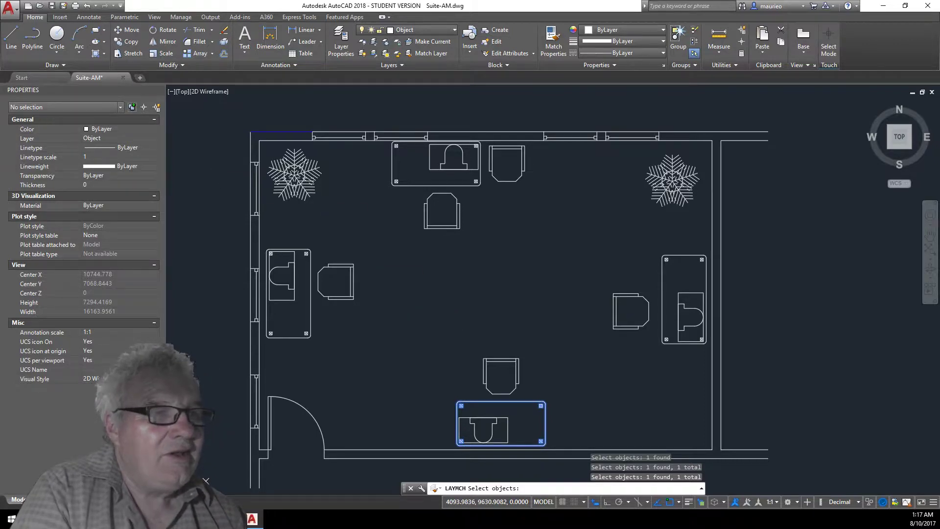
pyautogui.click(482, 173)
pyautogui.click(663, 275)
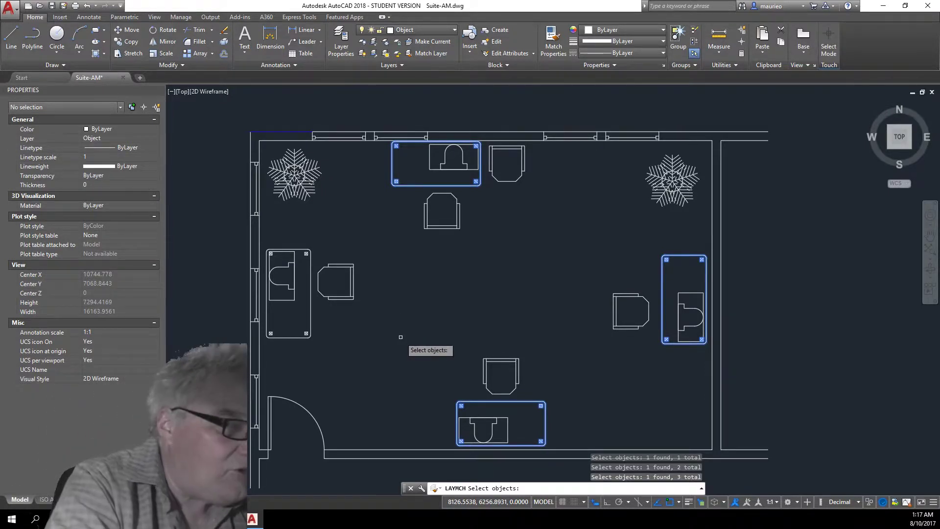
pyautogui.press('Escape')
pyautogui.press('Escape')
pyautogui.press('Escape')
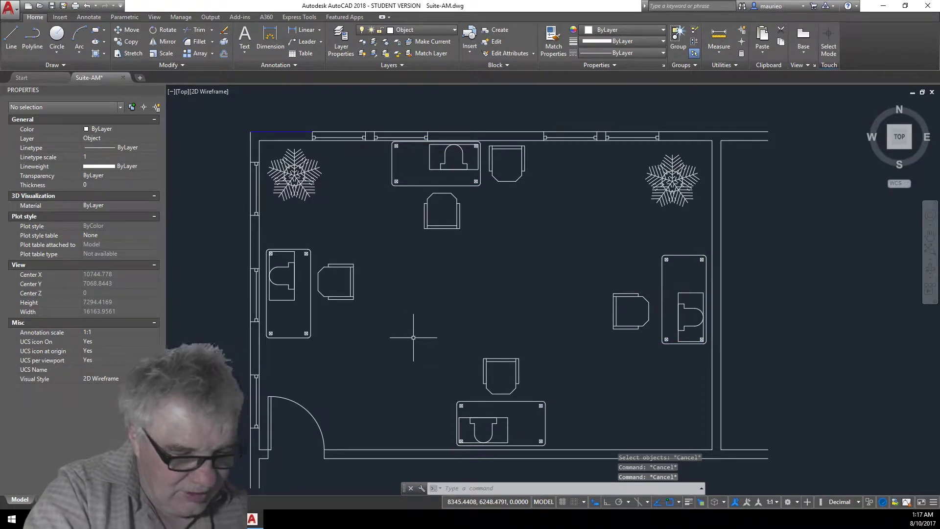
# Undo the last two Match Layer changes.
pyautogui.hotkey('ctrl', 'z')
pyautogui.hotkey('ctrl', 'z')
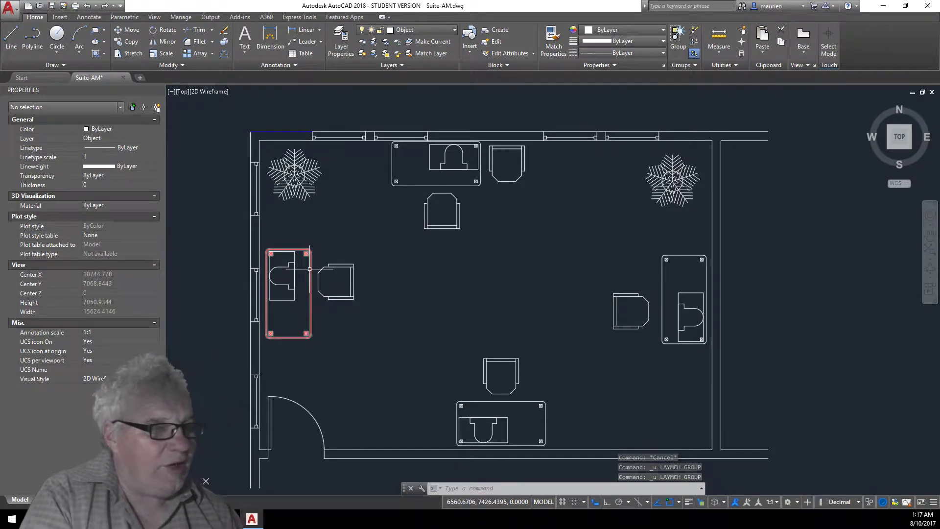
pyautogui.press('Escape')
pyautogui.press('Escape')
pyautogui.press('Escape')
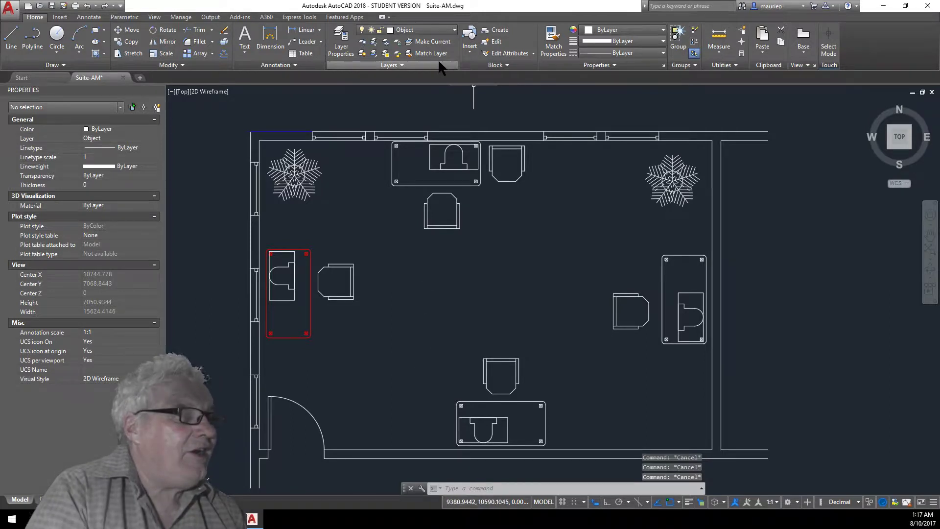
# Use Match Layer to move the top, right and bottom desks onto the left desk's Furniture layer.
pyautogui.click(431, 53)
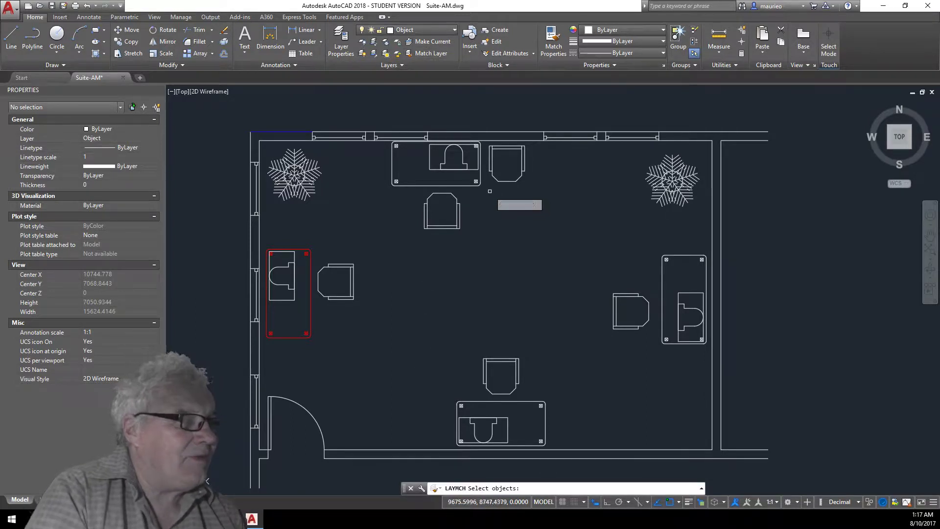
pyautogui.click(480, 174)
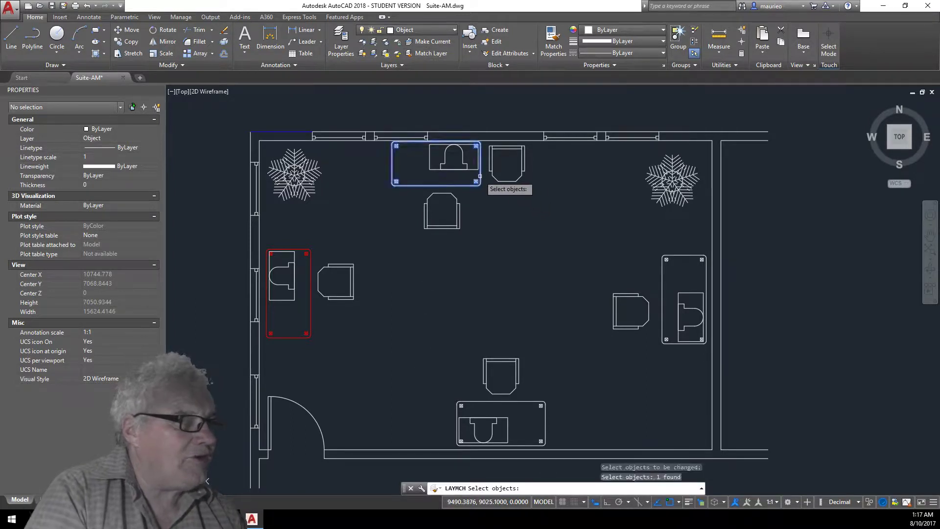
pyautogui.click(672, 255)
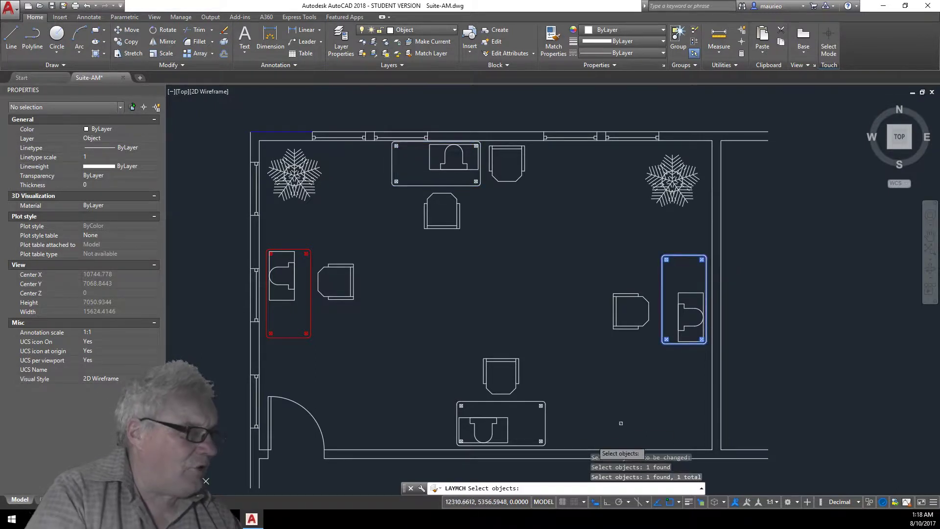
pyautogui.click(544, 421)
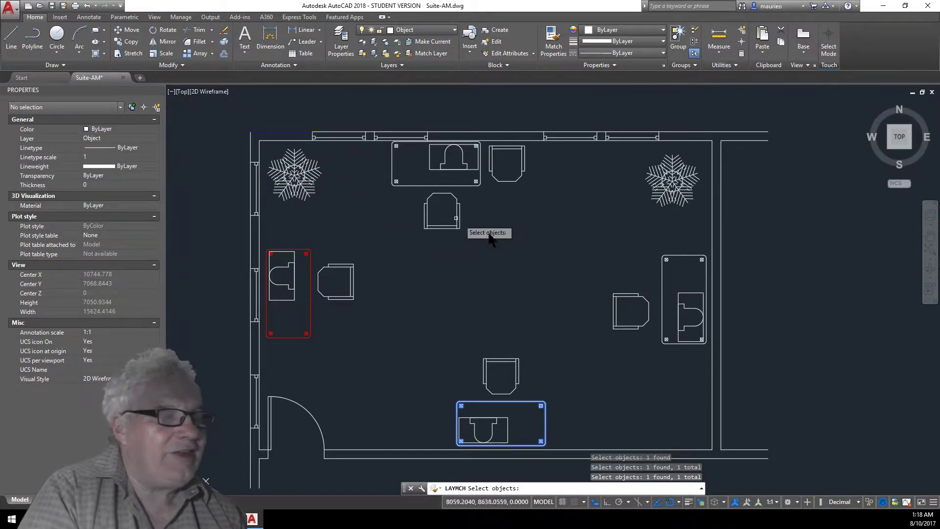
pyautogui.click(465, 186)
pyautogui.click(662, 271)
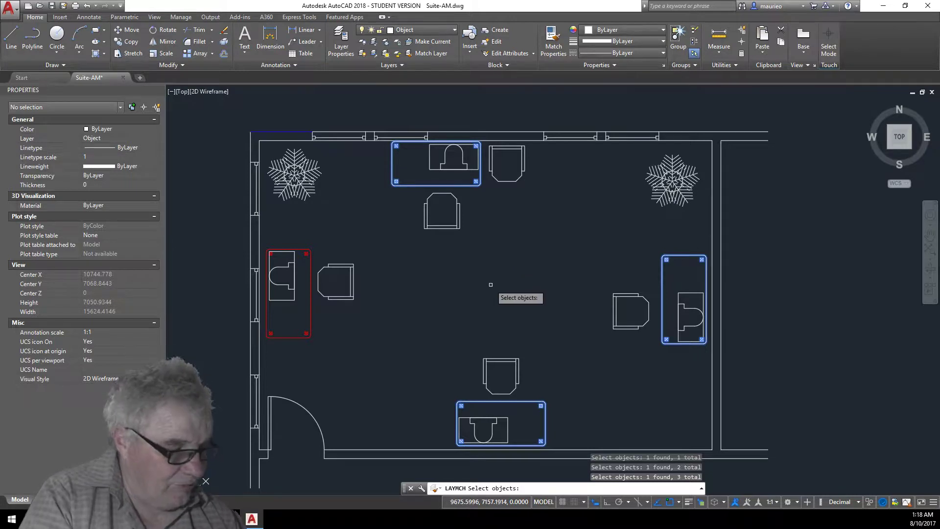
pyautogui.press('Return')
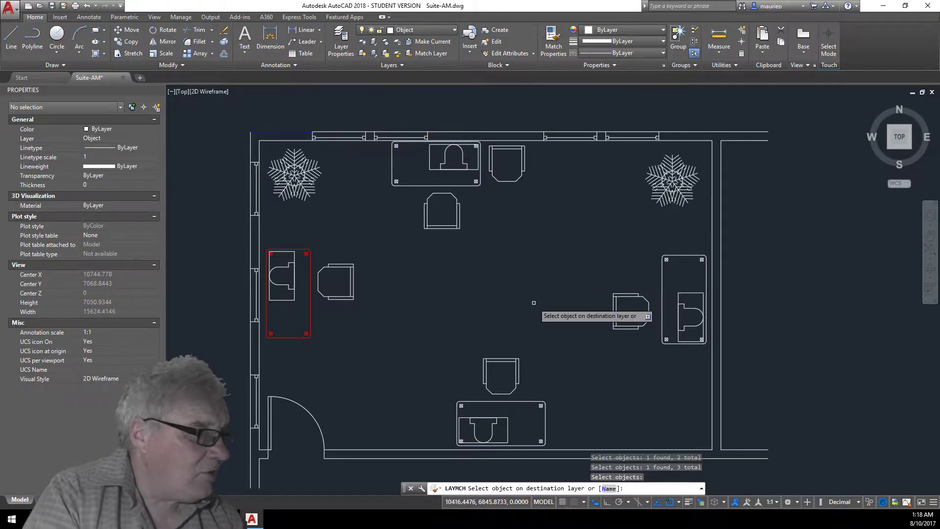
pyautogui.click(311, 302)
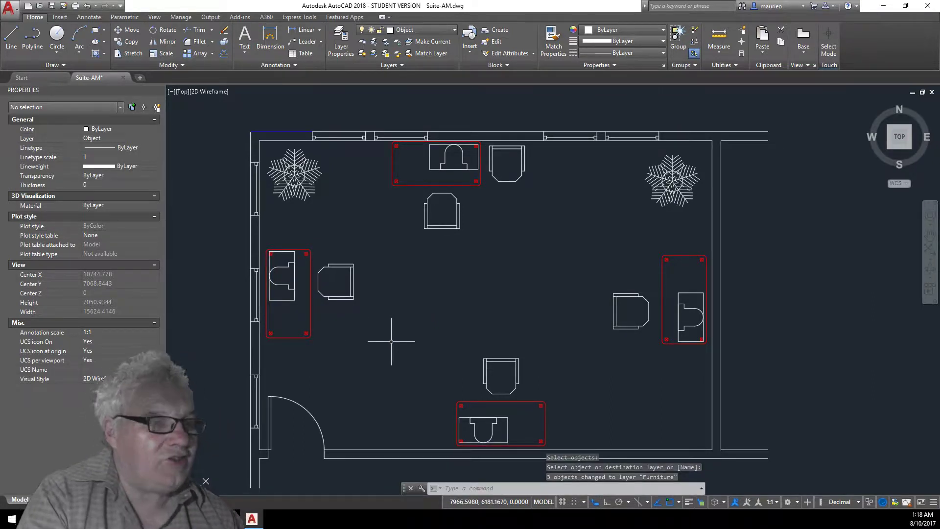
# Select the top desk to check its layer, then clear the selection.
pyautogui.click(425, 160)
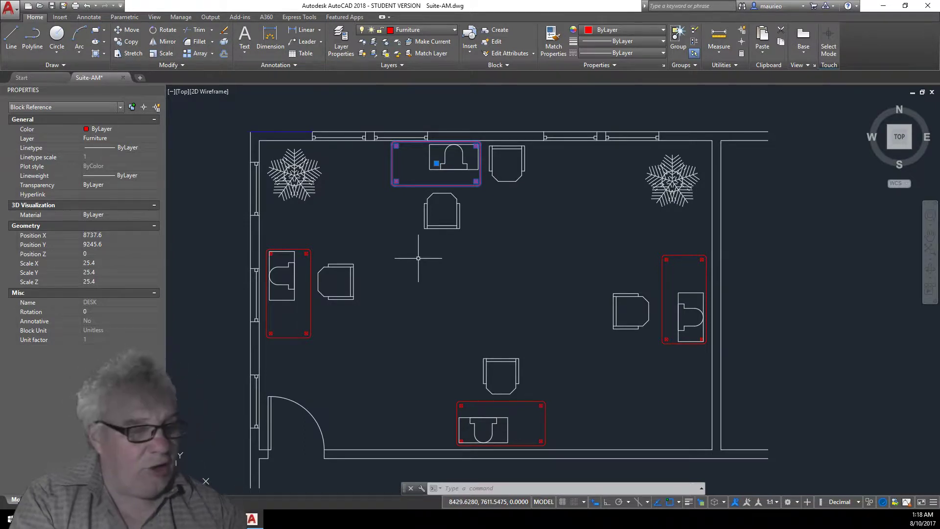
pyautogui.press('Escape')
pyautogui.press('Escape')
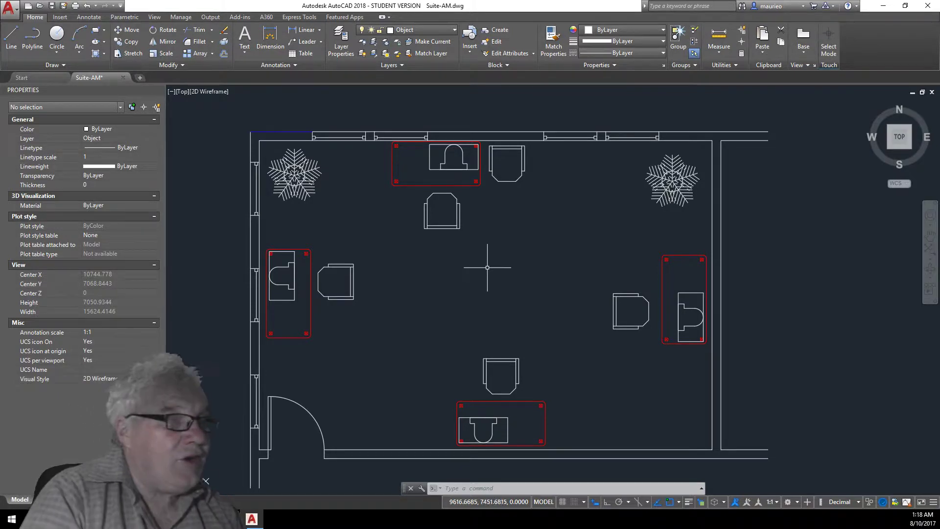
# Select both potted plants and assign them to the Misc layer.
pyautogui.click(312, 200)
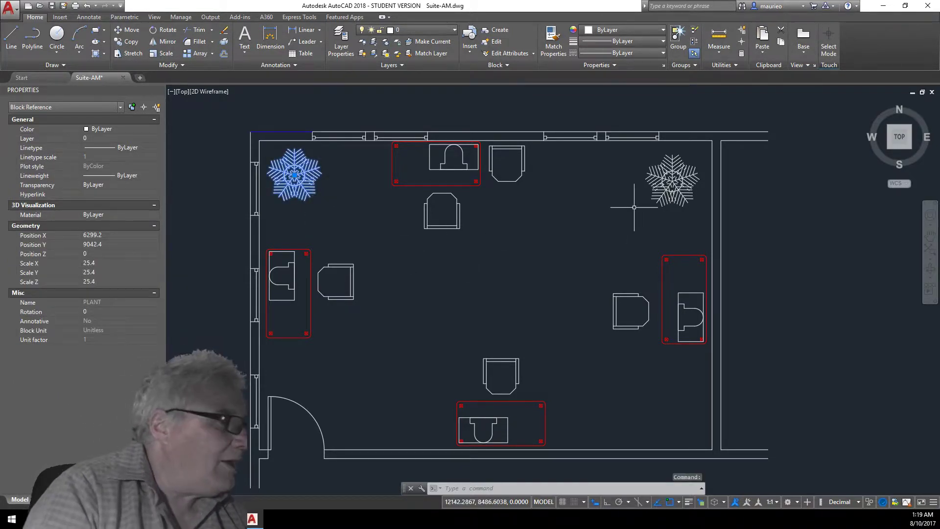
pyautogui.click(661, 200)
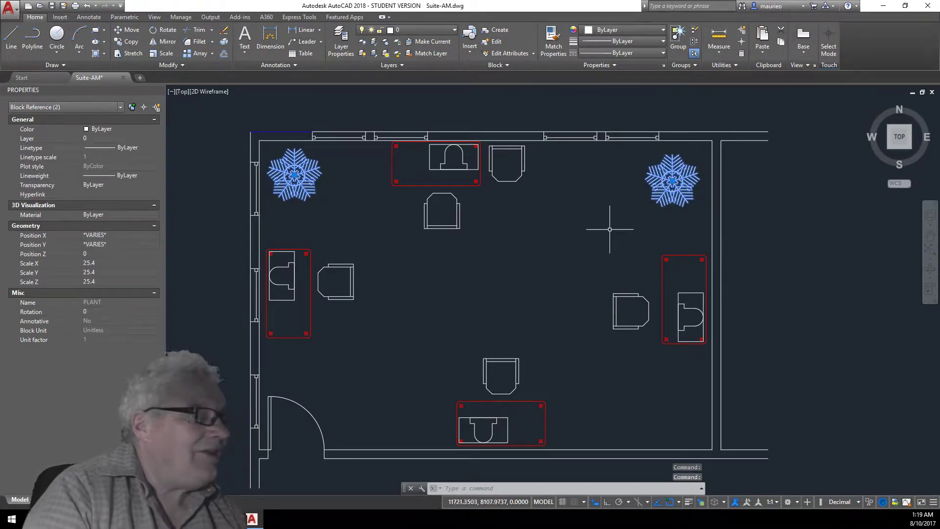
pyautogui.click(455, 30)
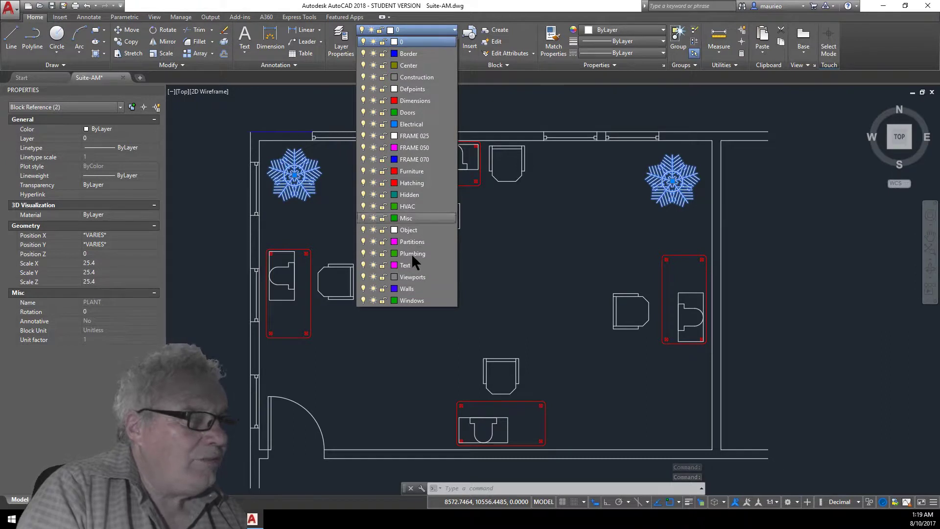
pyautogui.click(408, 220)
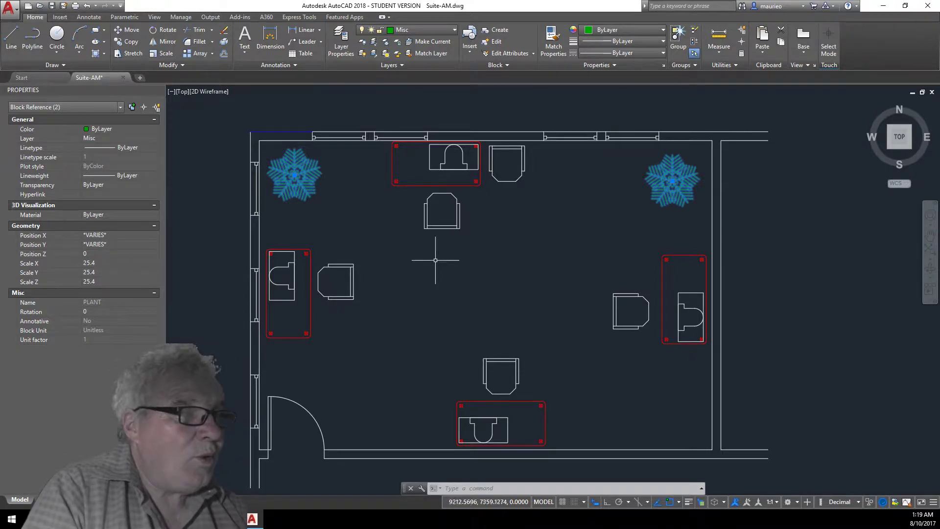
# Select the short wall segments at the upper-left corner and assign them to the Walls layer, then clear the selection.
pyautogui.click(249, 146)
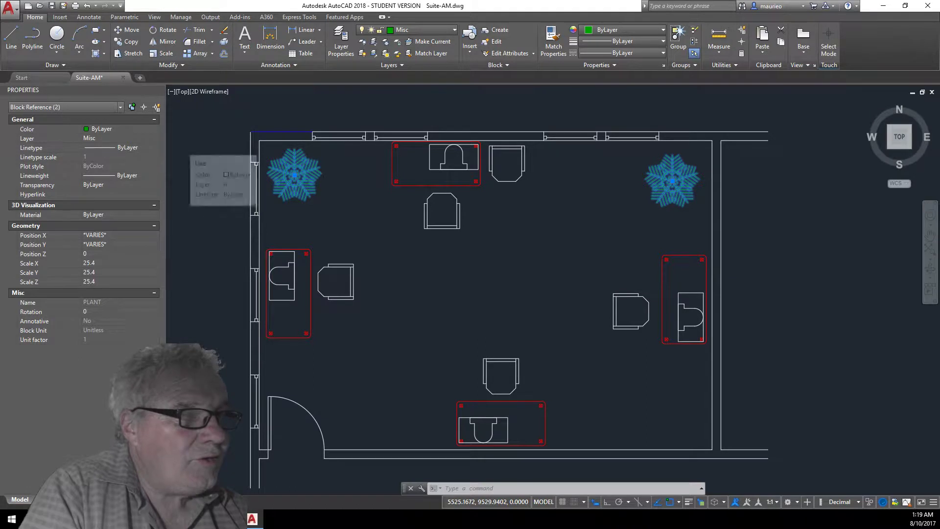
pyautogui.click(190, 207)
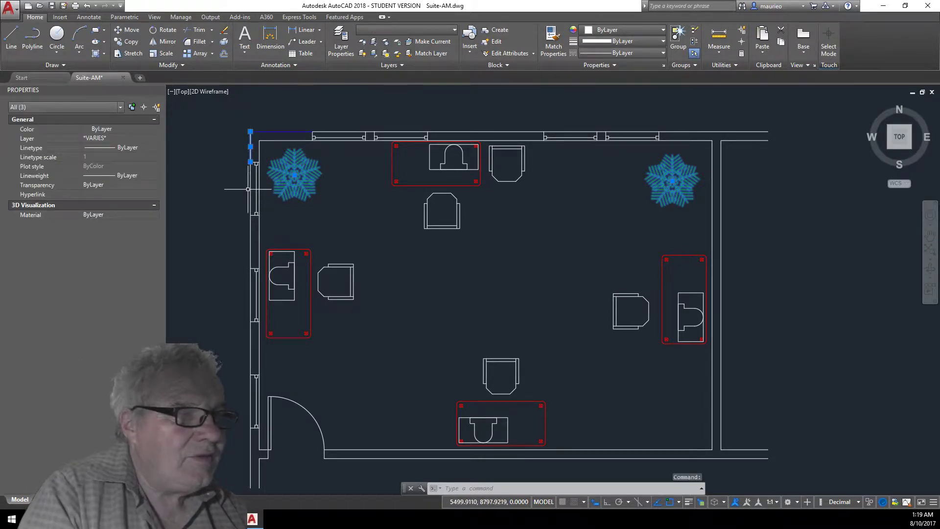
pyautogui.click(259, 231)
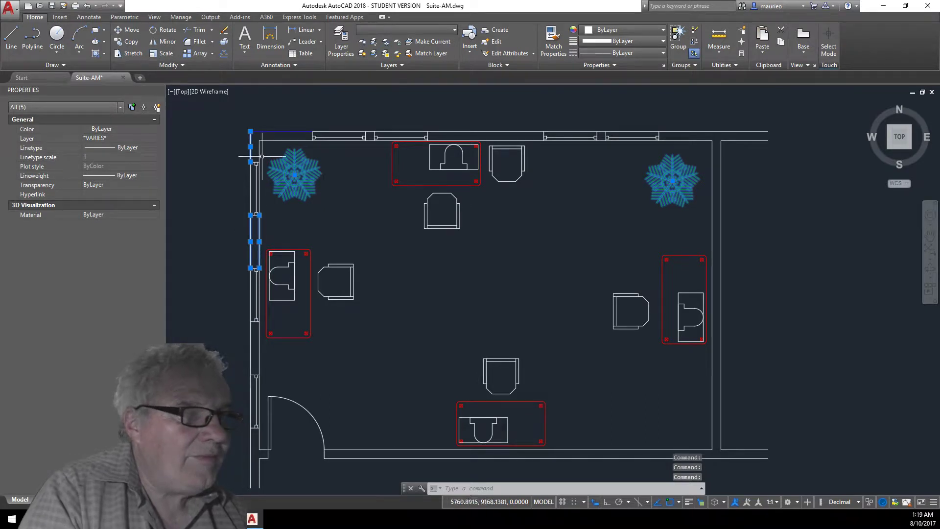
pyautogui.click(281, 138)
pyautogui.click(278, 136)
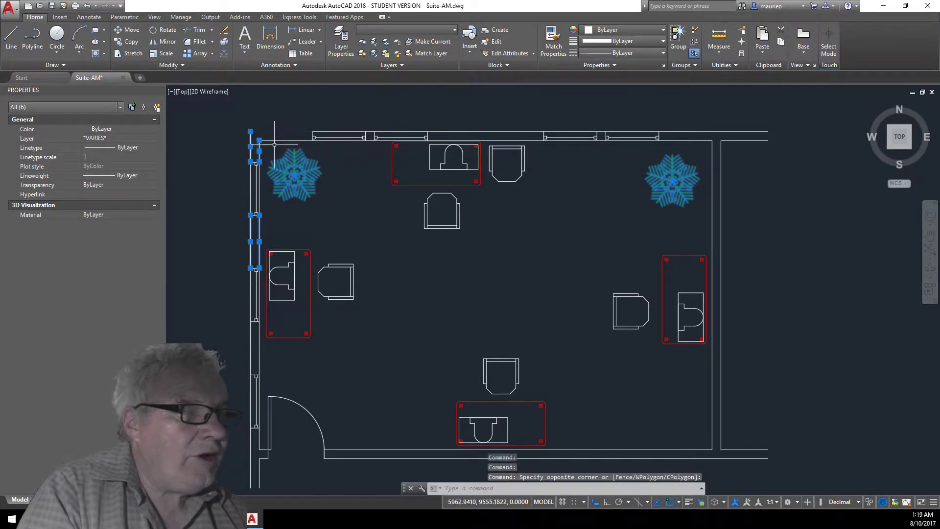
pyautogui.click(275, 139)
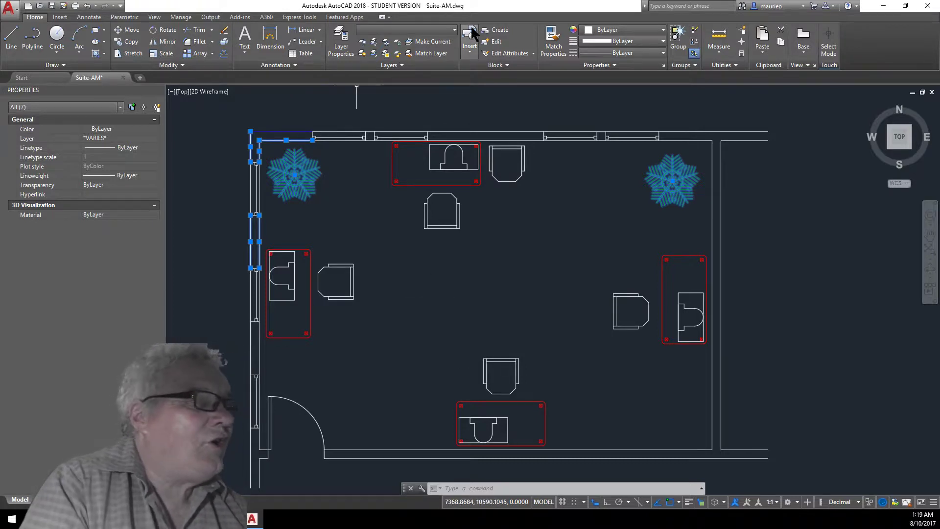
pyautogui.click(453, 29)
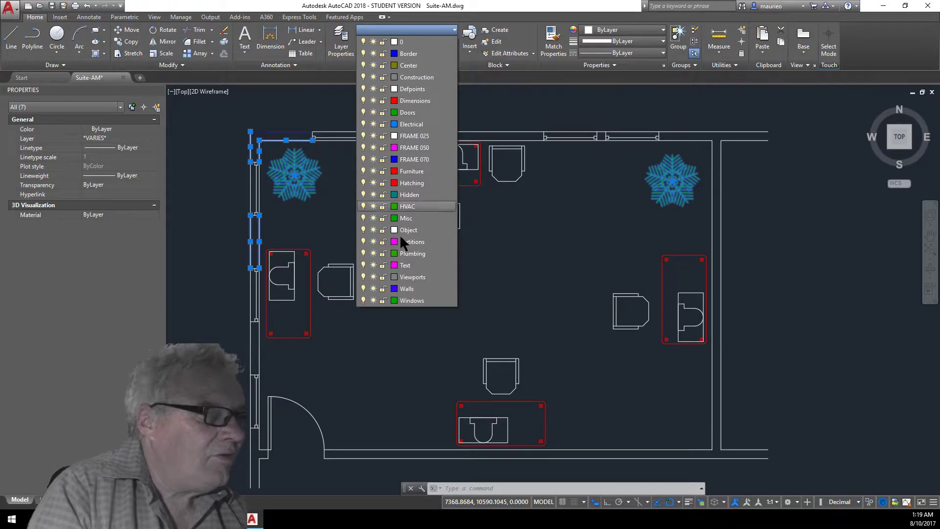
pyautogui.click(406, 289)
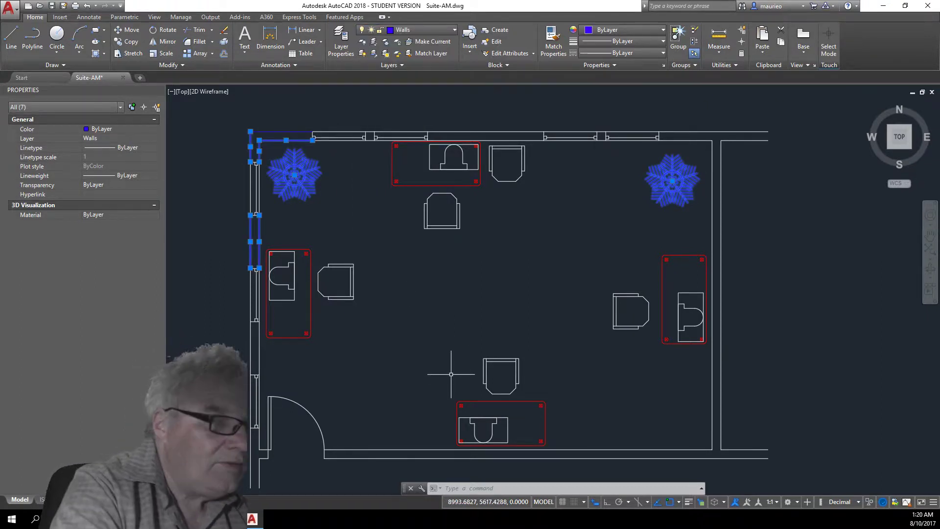
pyautogui.press('Escape')
pyautogui.press('Escape')
pyautogui.press('Escape')
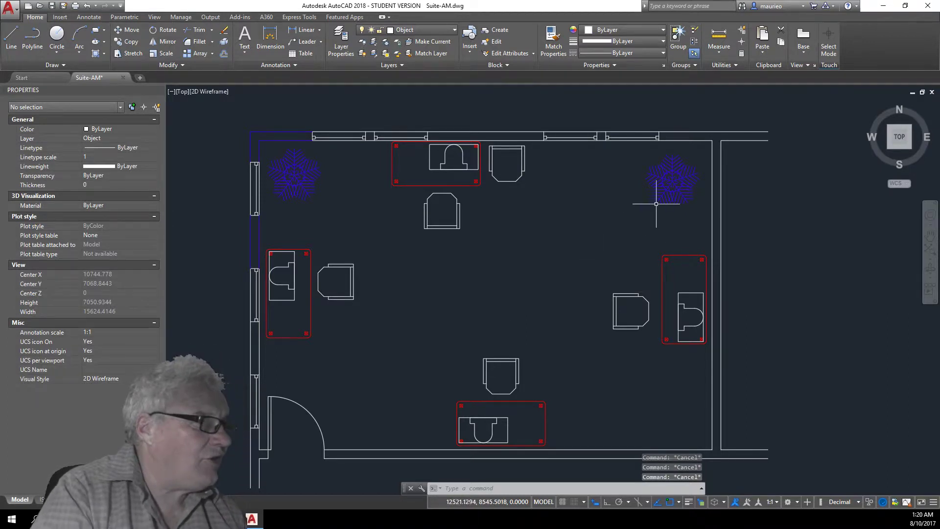
# Select both plants and set their layer back to Misc in the Properties palette, then clear the selection.
pyautogui.click(671, 177)
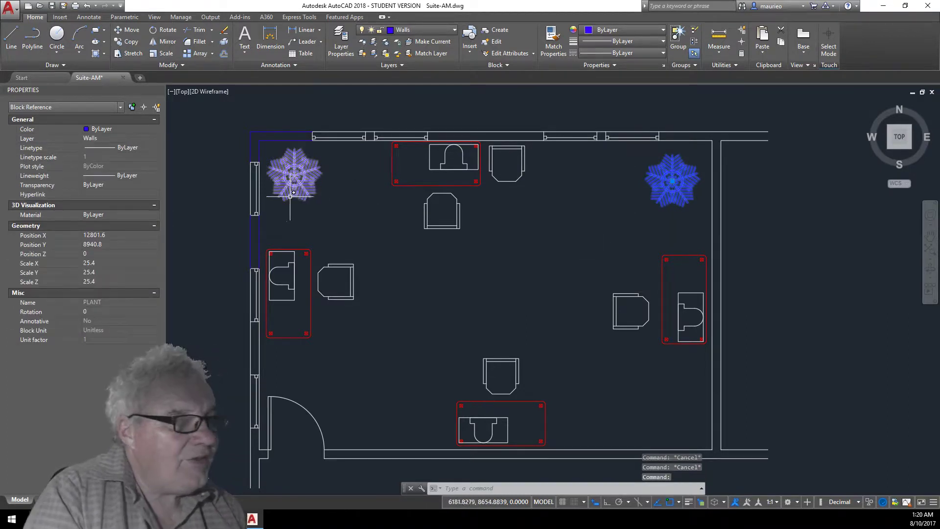
pyautogui.click(296, 179)
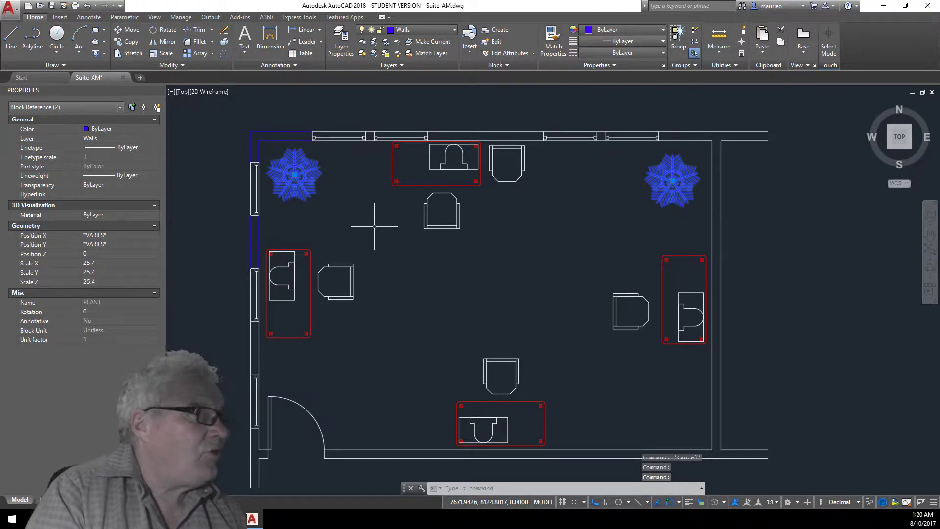
pyautogui.click(150, 137)
pyautogui.click(155, 138)
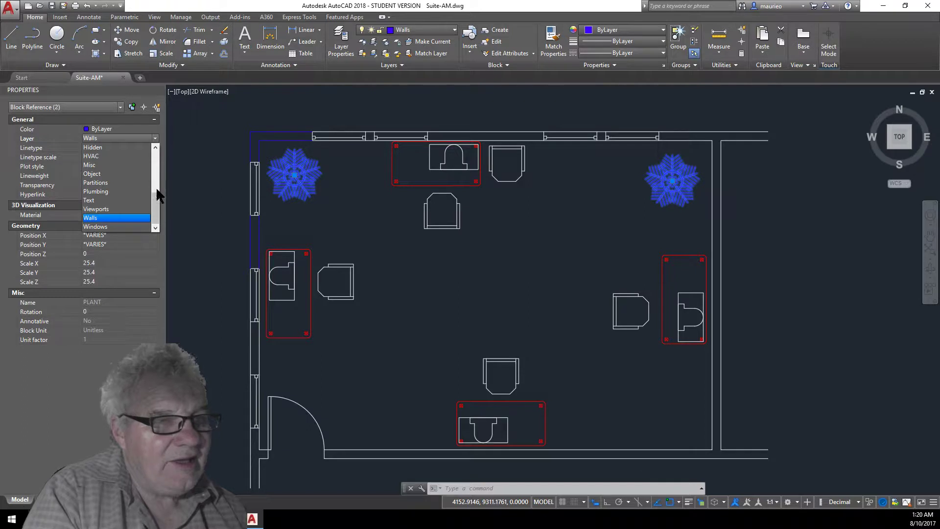
pyautogui.scroll(2, 155, 198)
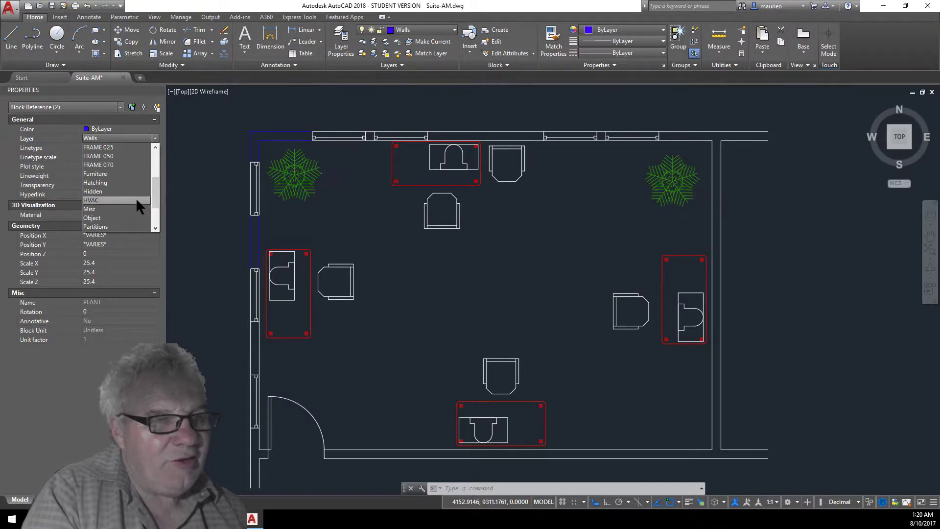
pyautogui.click(113, 210)
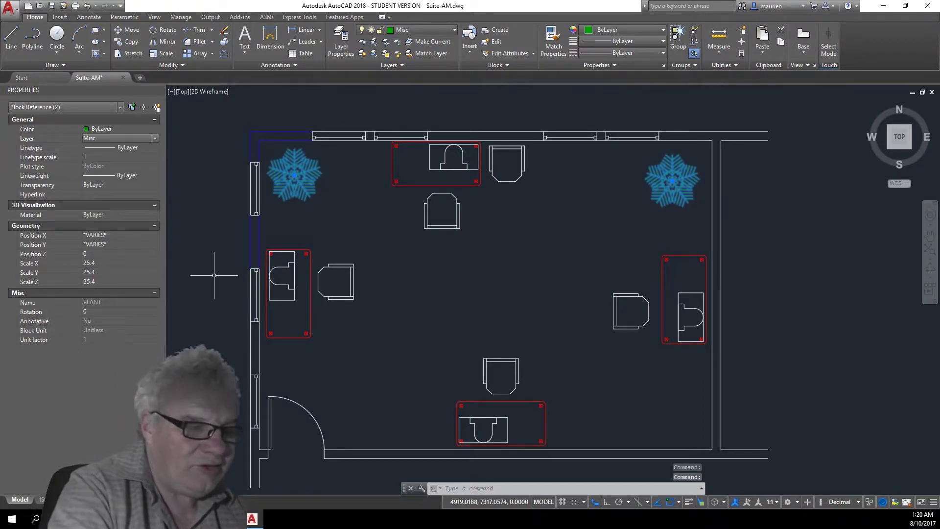
pyautogui.press('Escape')
pyautogui.press('Escape')
pyautogui.press('Escape')
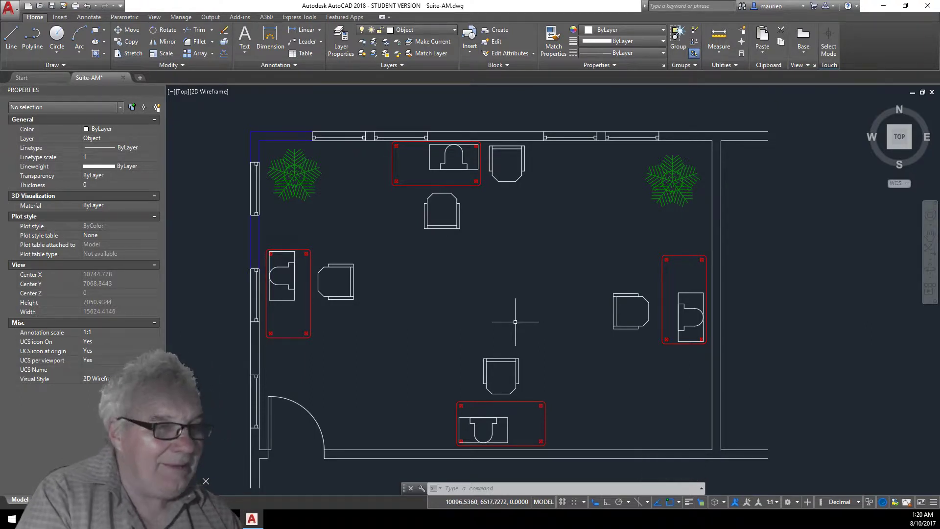
# Use Match Layer to move the top, right, bottom and lower-left wall lines onto the upper-left wall's Walls layer.
pyautogui.click(432, 51)
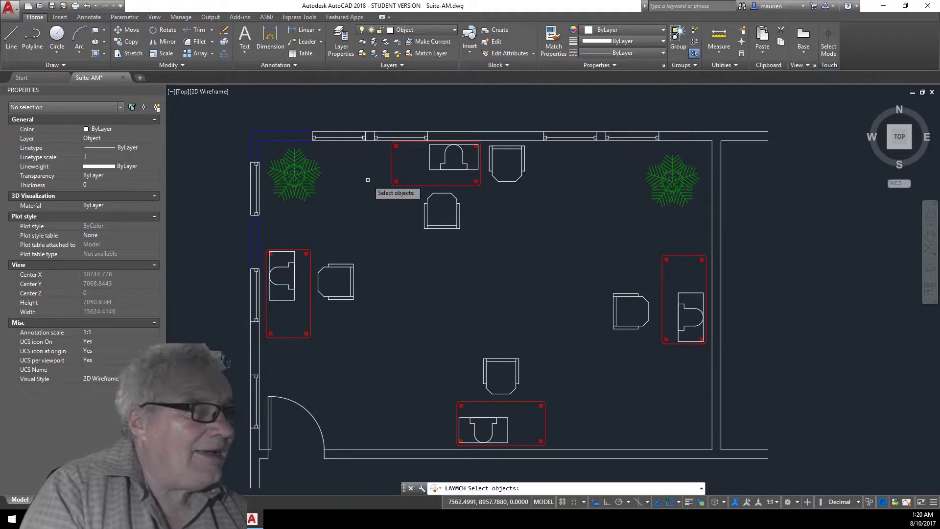
pyautogui.click(507, 132)
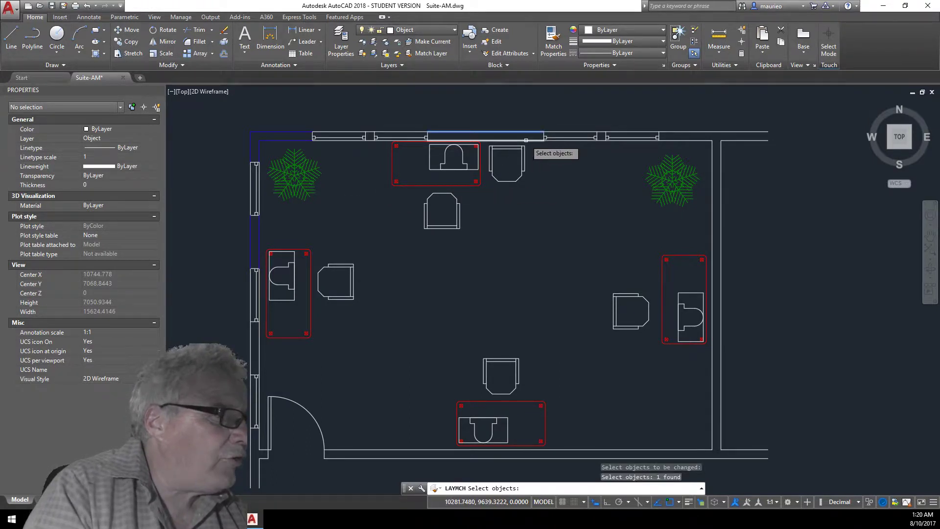
pyautogui.click(524, 141)
pyautogui.click(682, 132)
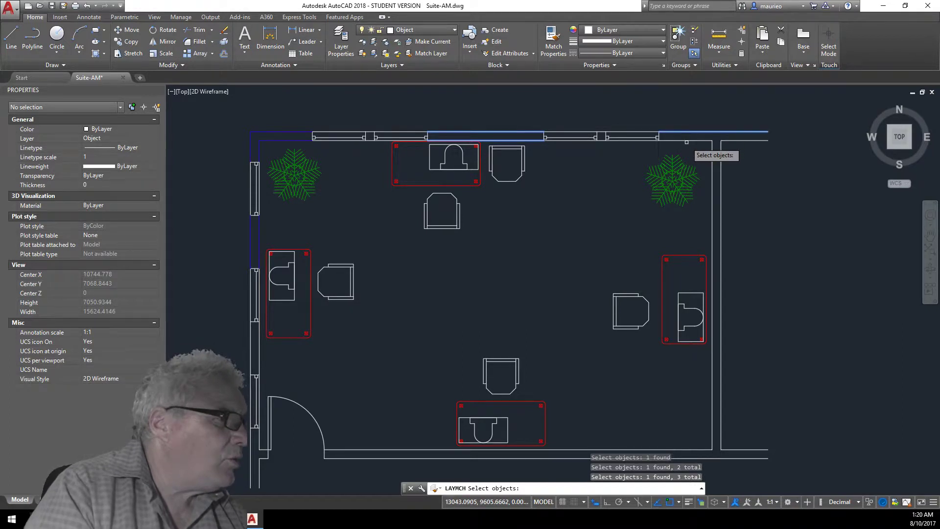
pyautogui.click(686, 142)
pyautogui.click(731, 126)
pyautogui.moveTo(731, 127)
pyautogui.mouseDown()
pyautogui.moveTo(729, 169)
pyautogui.moveTo(700, 157)
pyautogui.moveTo(725, 149)
pyautogui.moveTo(722, 129)
pyautogui.moveTo(705, 121)
pyautogui.mouseUp()
pyautogui.click(695, 115)
pyautogui.click(710, 144)
pyautogui.click(728, 114)
pyautogui.click(703, 157)
pyautogui.click(781, 434)
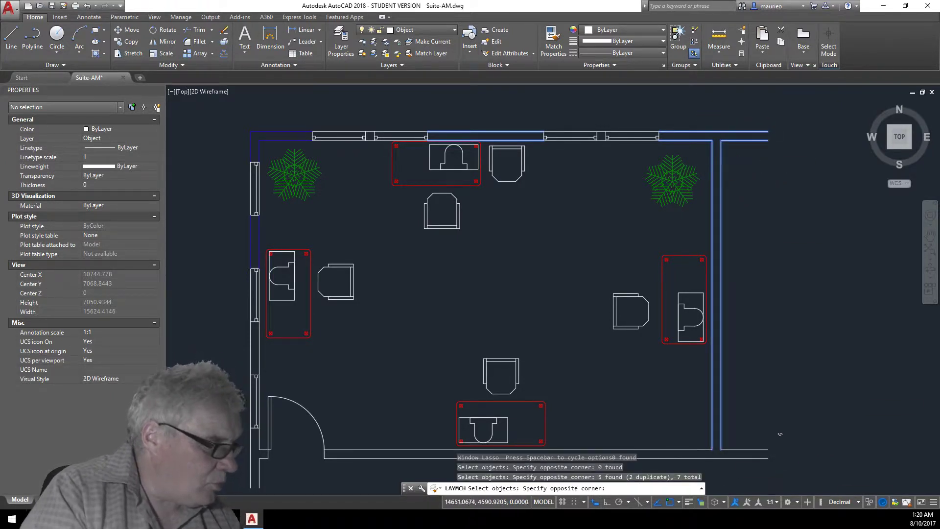
pyautogui.click(726, 472)
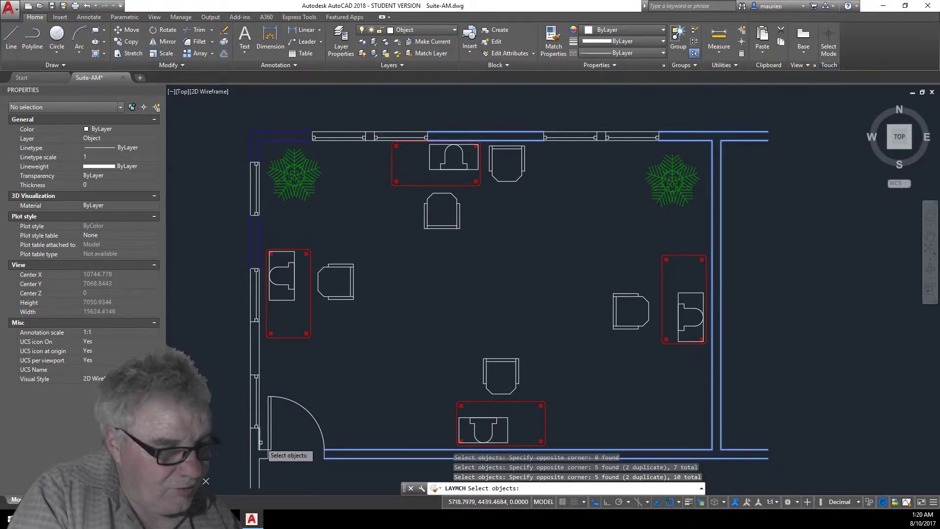
pyautogui.click(247, 465)
pyautogui.click(266, 349)
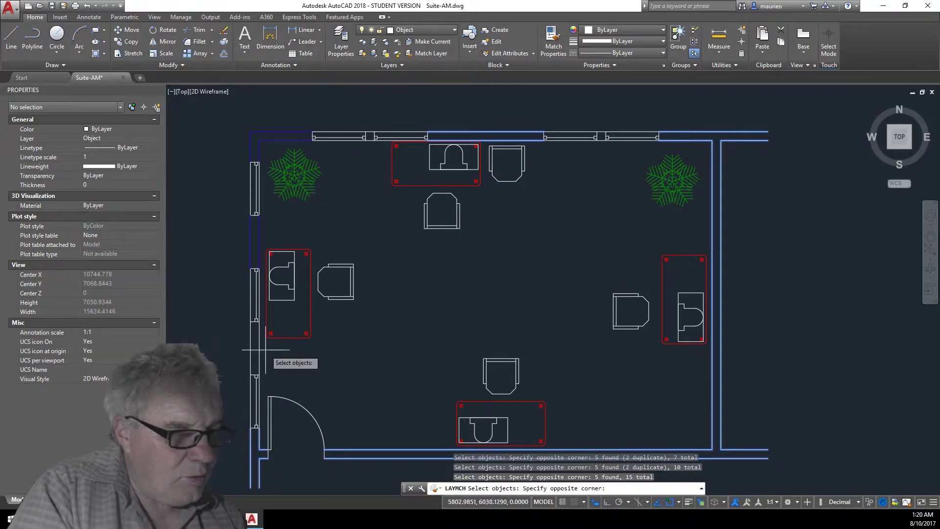
pyautogui.click(231, 363)
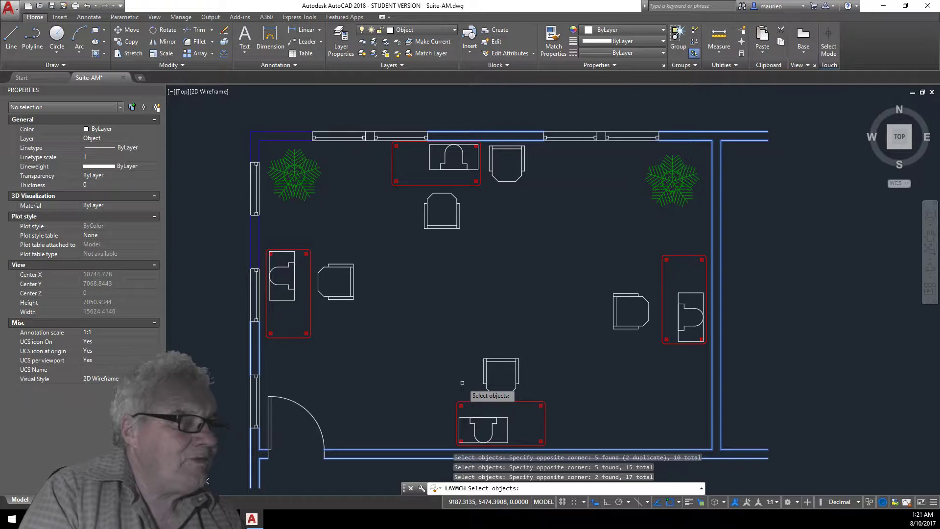
pyautogui.press('Return')
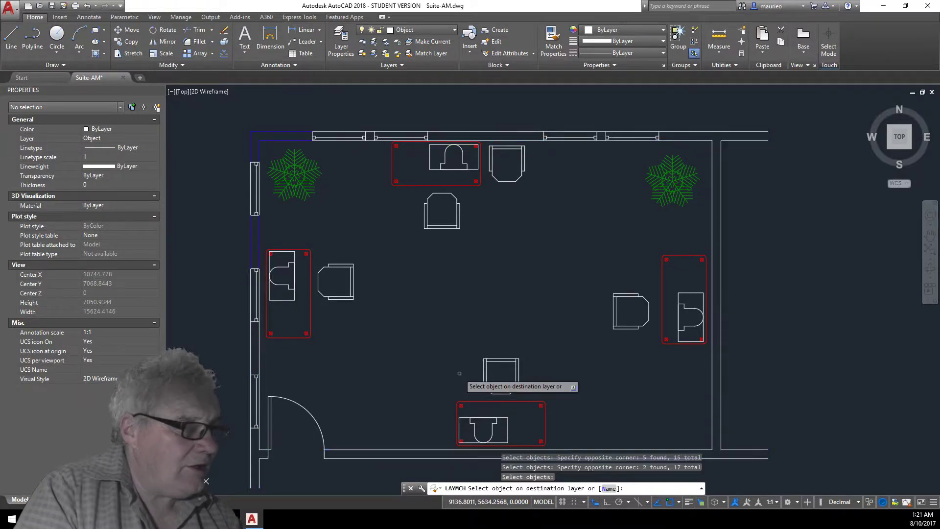
pyautogui.click(259, 148)
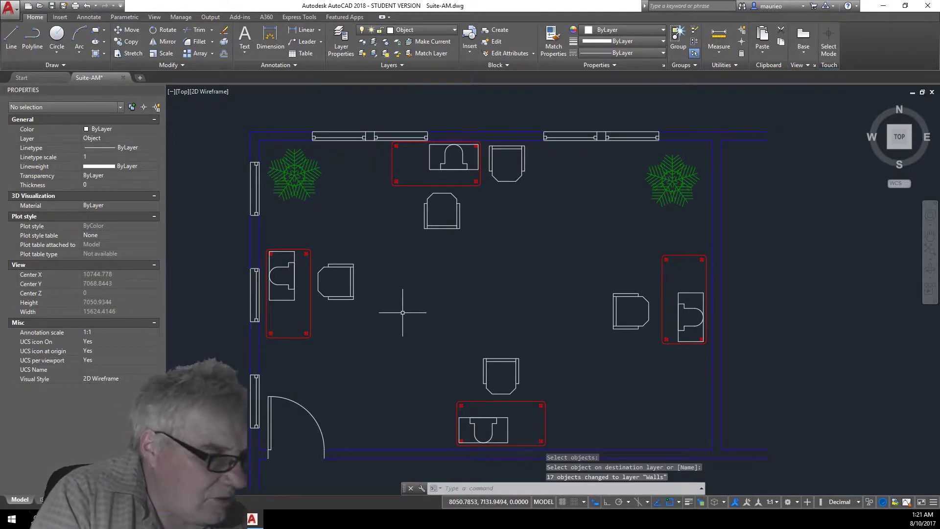
pyautogui.scroll(7, 325, 451)
pyautogui.scroll(-3, 338, 451)
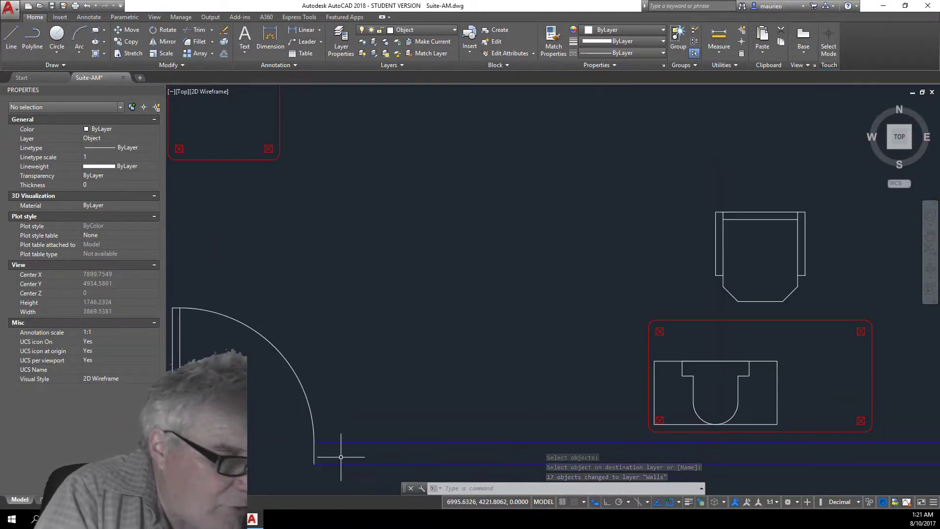
pyautogui.scroll(2, 320, 458)
pyautogui.scroll(-4, 346, 457)
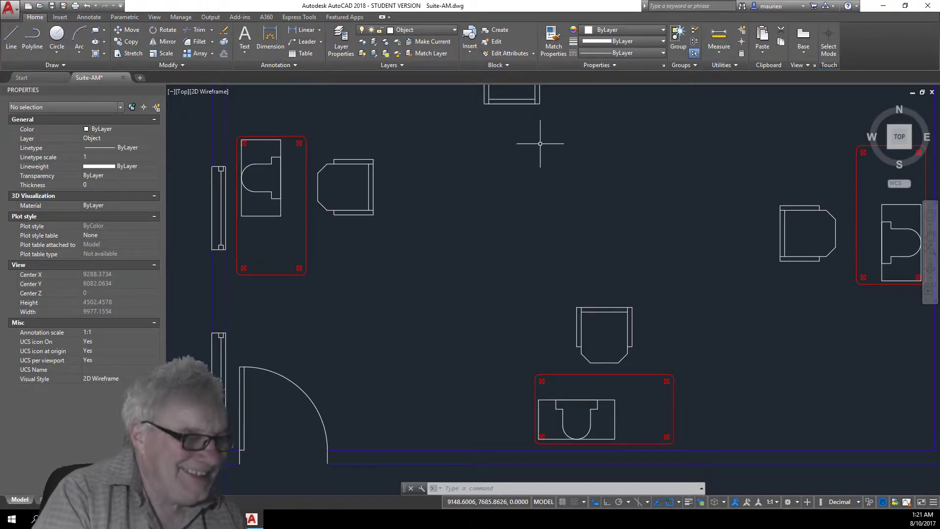
pyautogui.scroll(-5, 538, 177)
pyautogui.scroll(2, 547, 184)
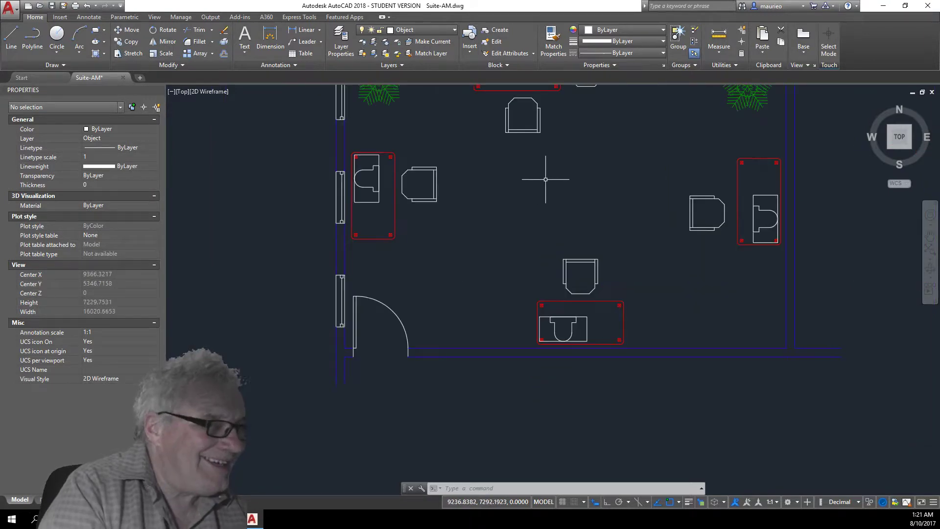
pyautogui.scroll(2, 545, 179)
pyautogui.scroll(-2, 545, 179)
pyautogui.scroll(2, 545, 179)
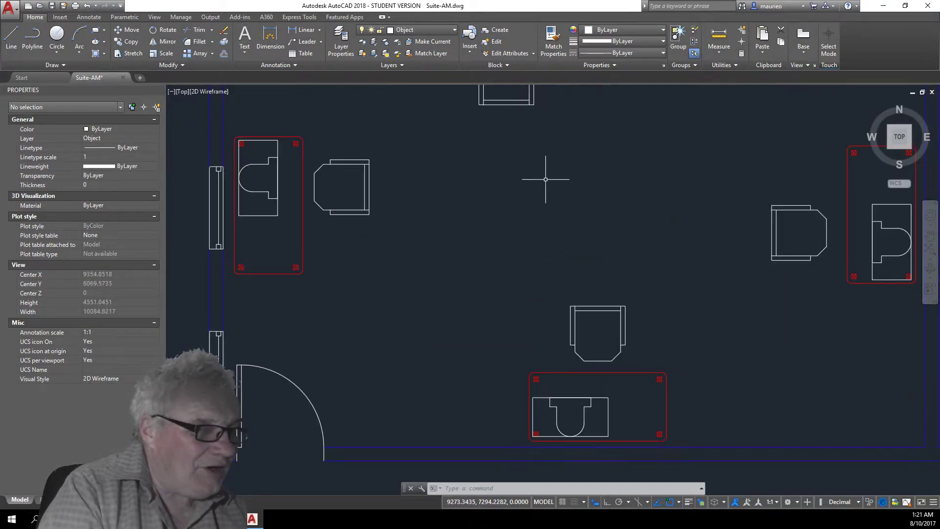
# Use Match Properties to copy the bottom wall line's properties onto the short wall segments beside the door.
pyautogui.click(552, 48)
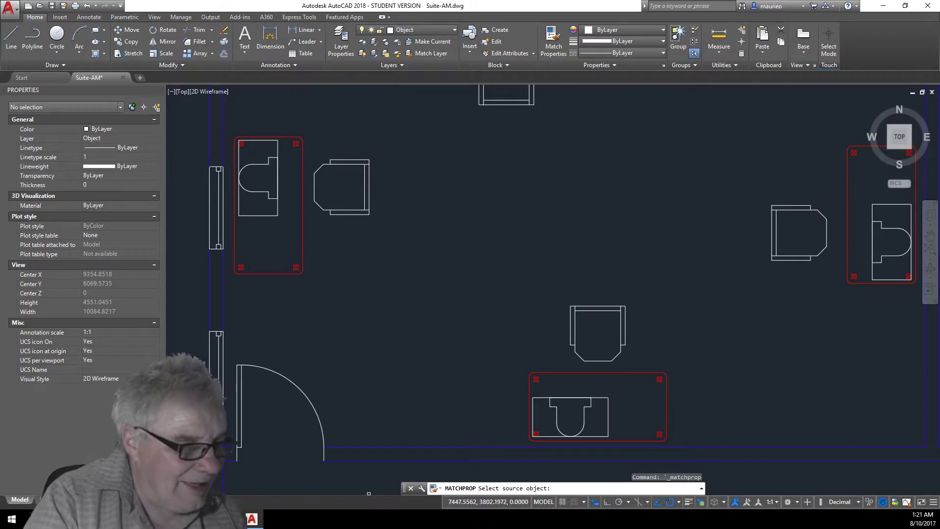
pyautogui.click(370, 447)
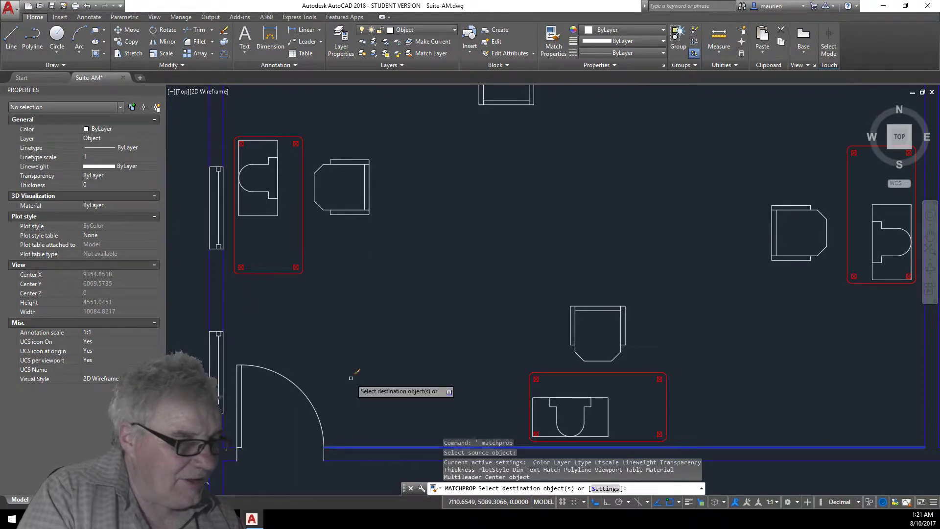
pyautogui.click(323, 454)
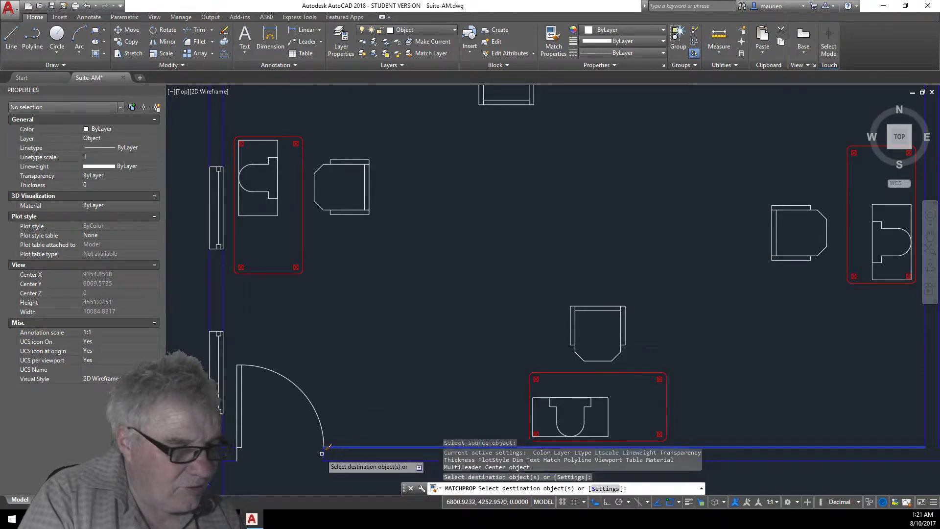
pyautogui.click(238, 454)
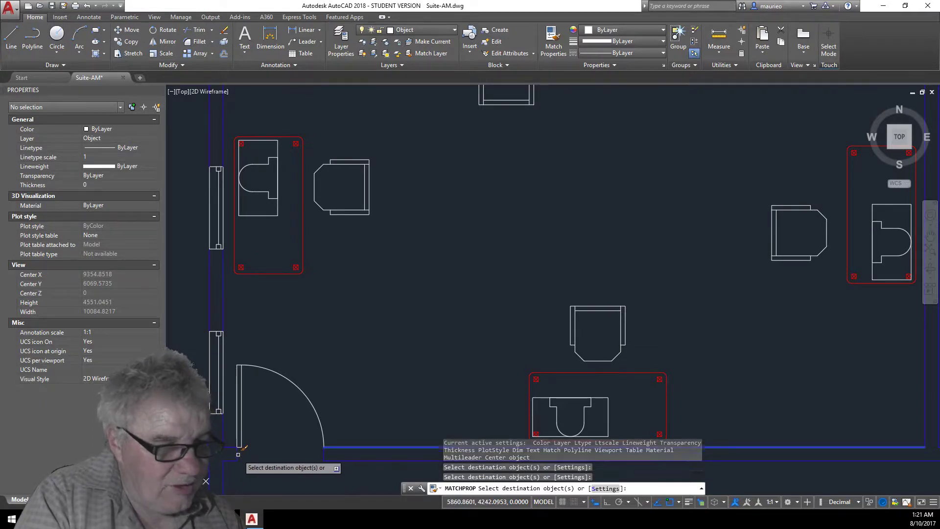
pyautogui.scroll(10, 219, 422)
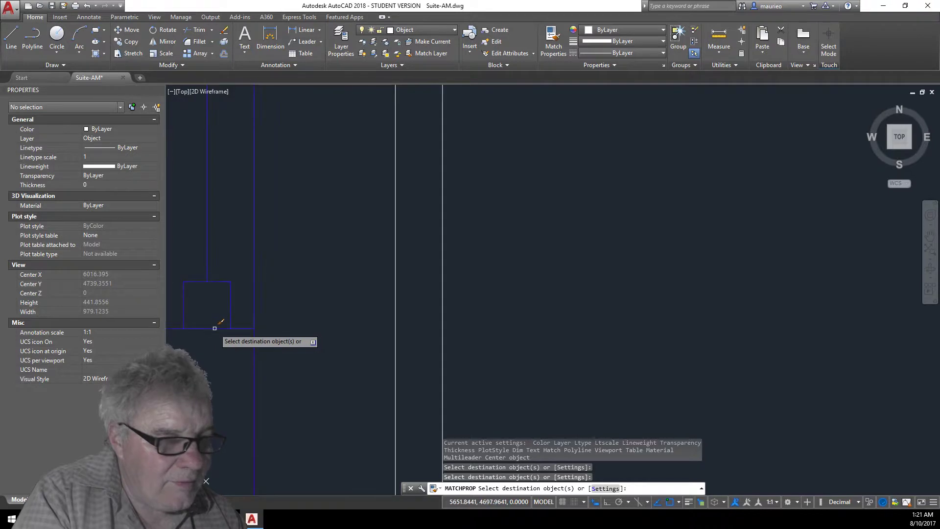
pyautogui.scroll(-4, 330, 350)
pyautogui.scroll(-12, 329, 349)
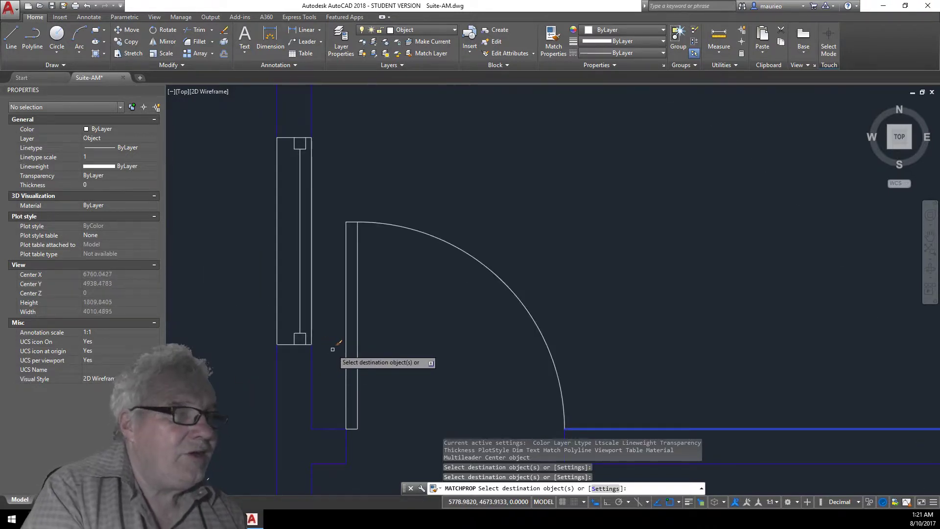
pyautogui.moveTo(390, 143); pyautogui.dragTo(406, 285, button='middle')
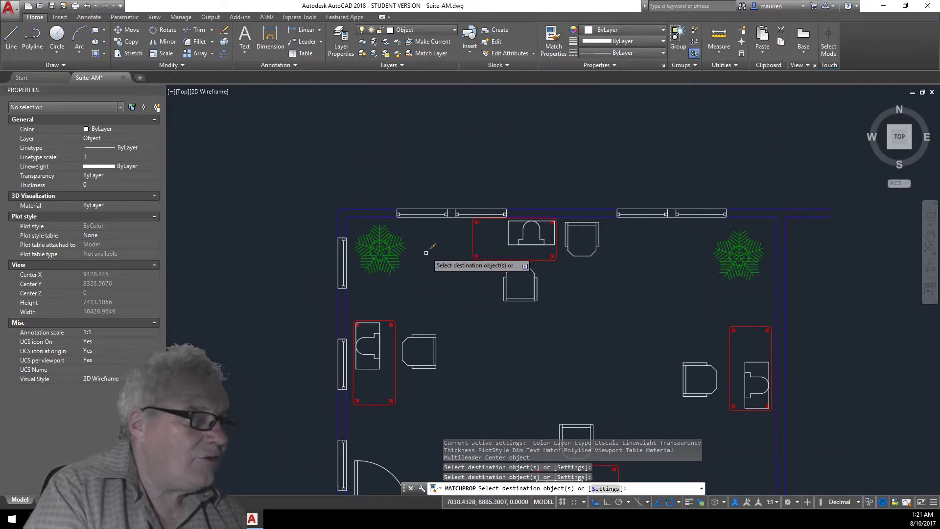
pyautogui.moveTo(622, 310); pyautogui.dragTo(564, 194, button='middle')
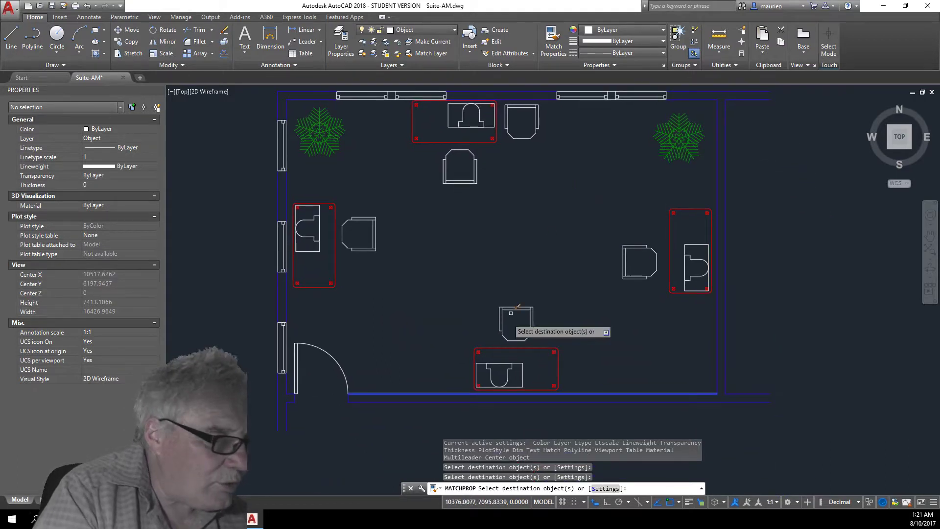
pyautogui.scroll(4, 323, 414)
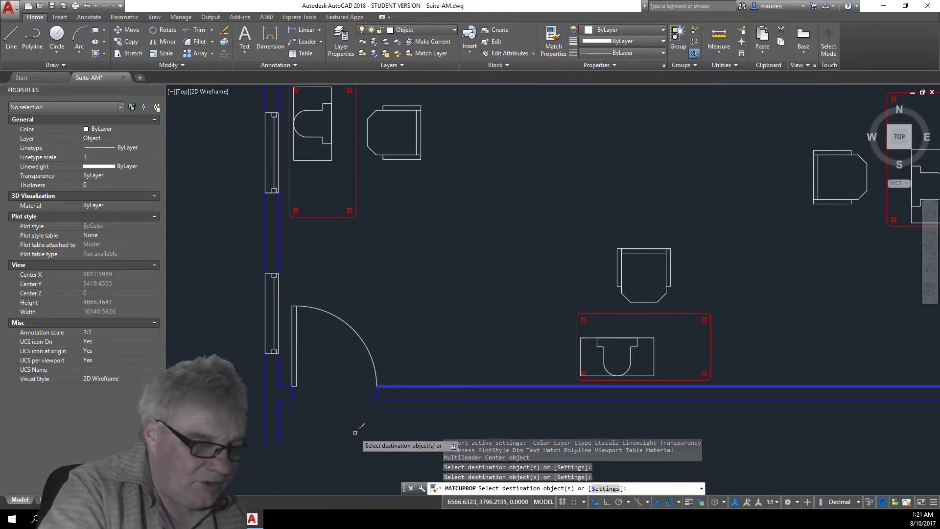
pyautogui.press('Escape')
pyautogui.press('Escape')
pyautogui.press('Escape')
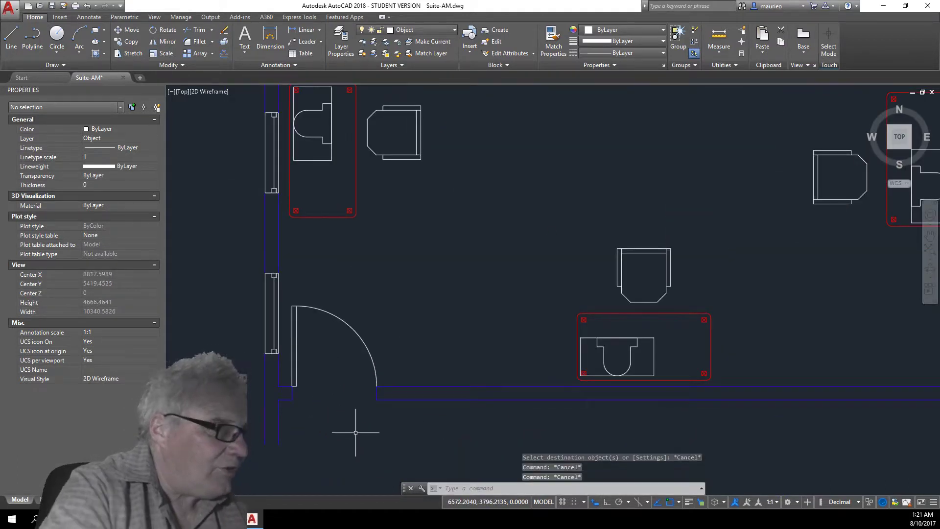
# Select all seven window blocks along the top and left walls and assign them to the Windows layer, then clear the selection.
pyautogui.scroll(-4, 497, 418)
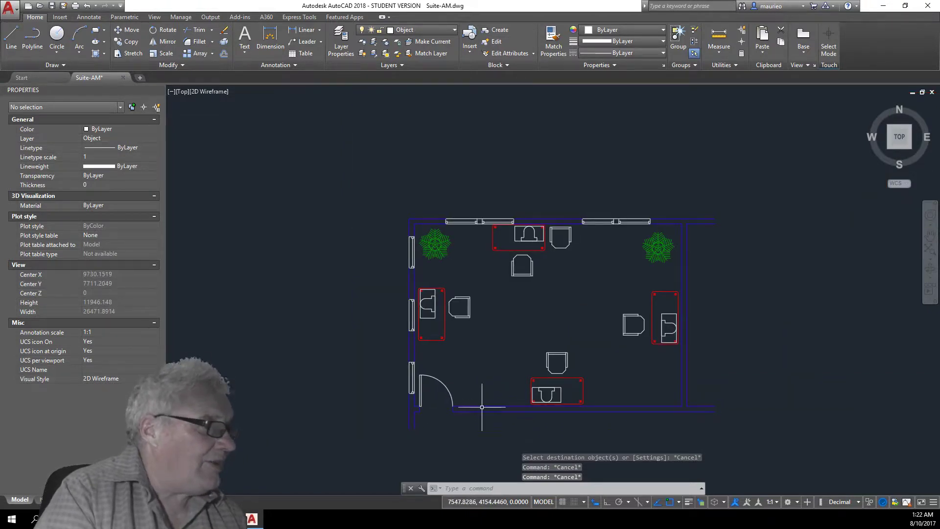
pyautogui.scroll(4, 501, 246)
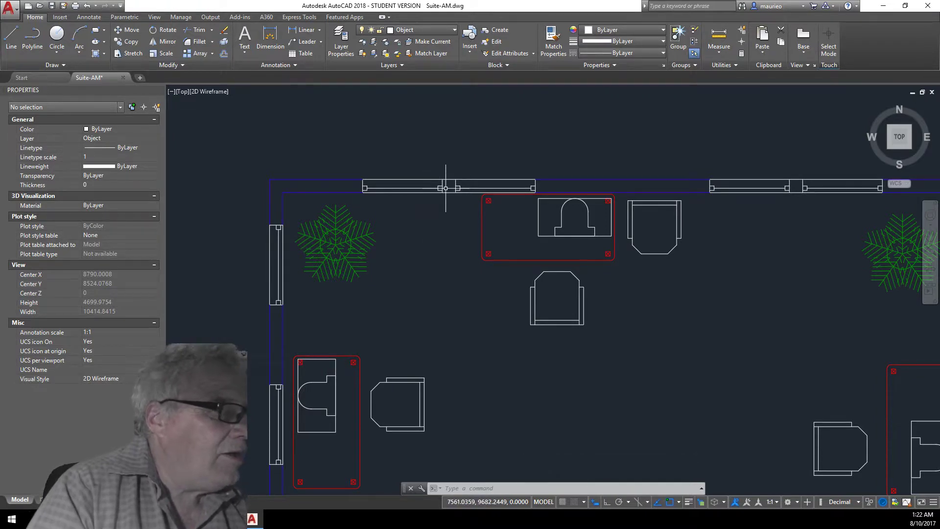
pyautogui.scroll(4, 443, 191)
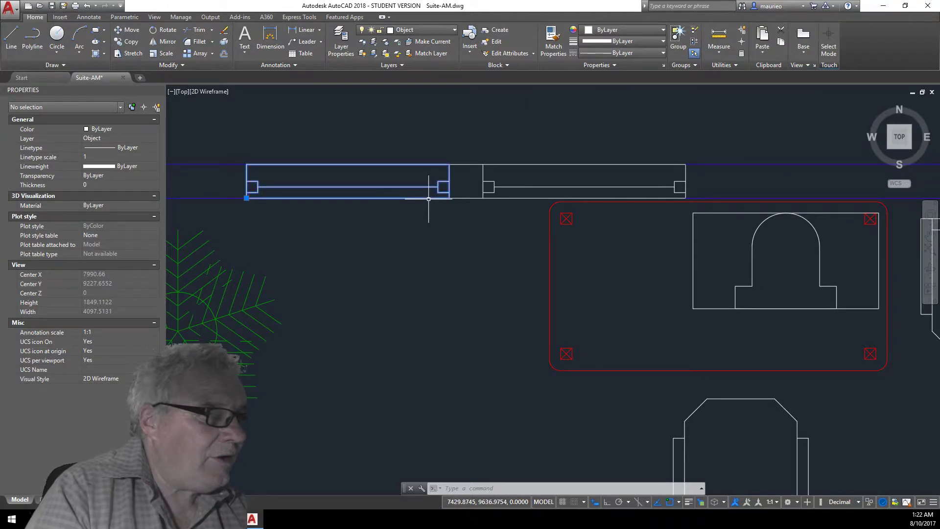
pyautogui.click(441, 197)
pyautogui.click(510, 198)
pyautogui.scroll(-2, 480, 291)
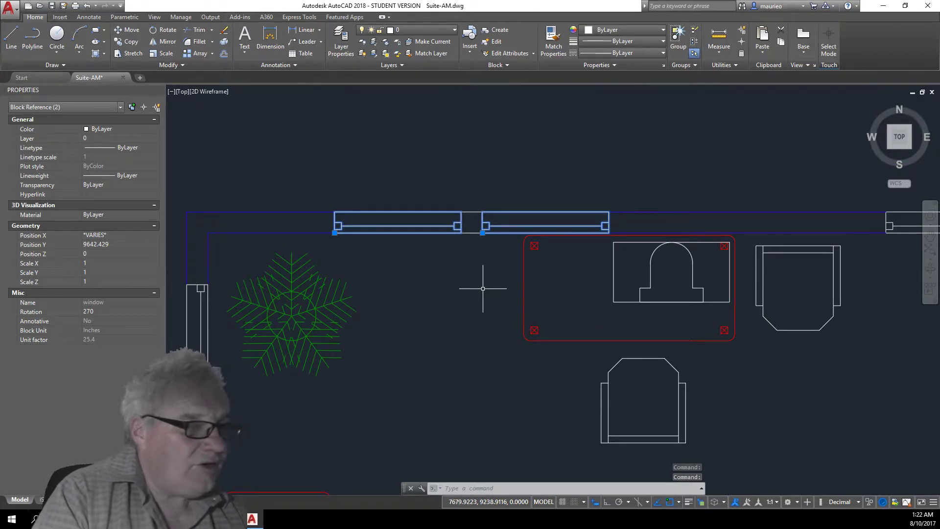
pyautogui.click(208, 338)
pyautogui.scroll(-4, 397, 359)
pyautogui.moveTo(436, 394); pyautogui.dragTo(394, 243, button='middle')
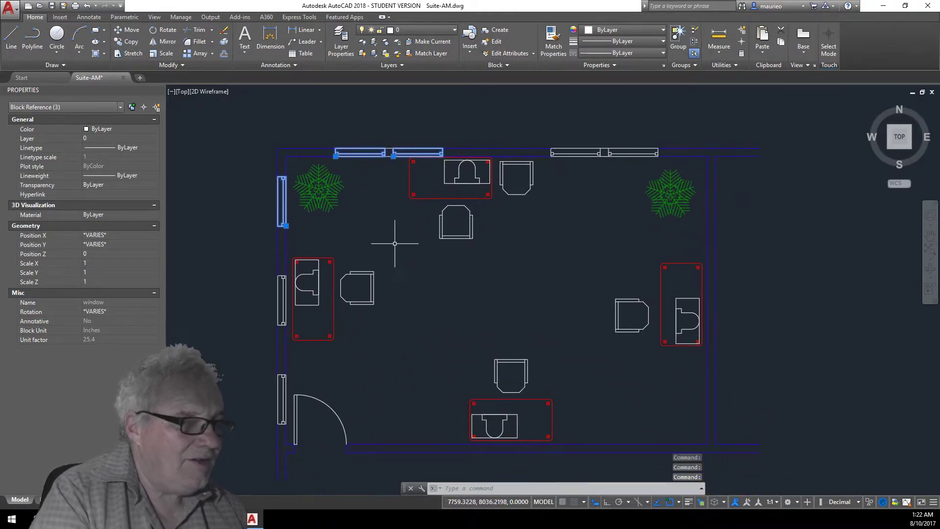
pyautogui.click(281, 298)
pyautogui.click(280, 400)
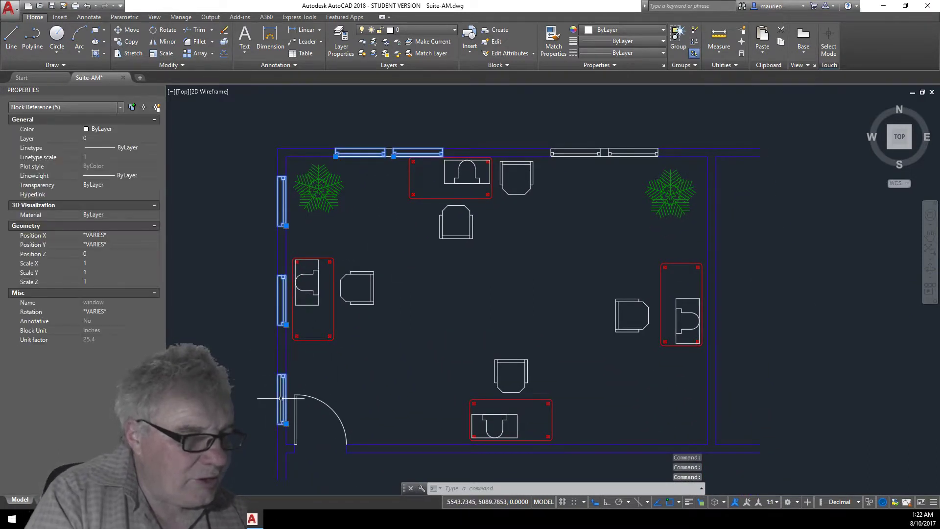
pyautogui.click(587, 149)
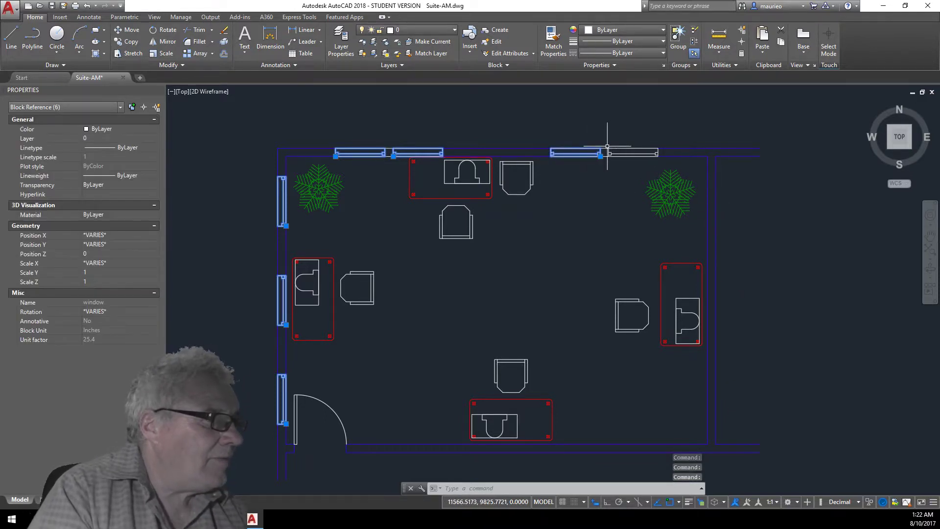
pyautogui.click(622, 147)
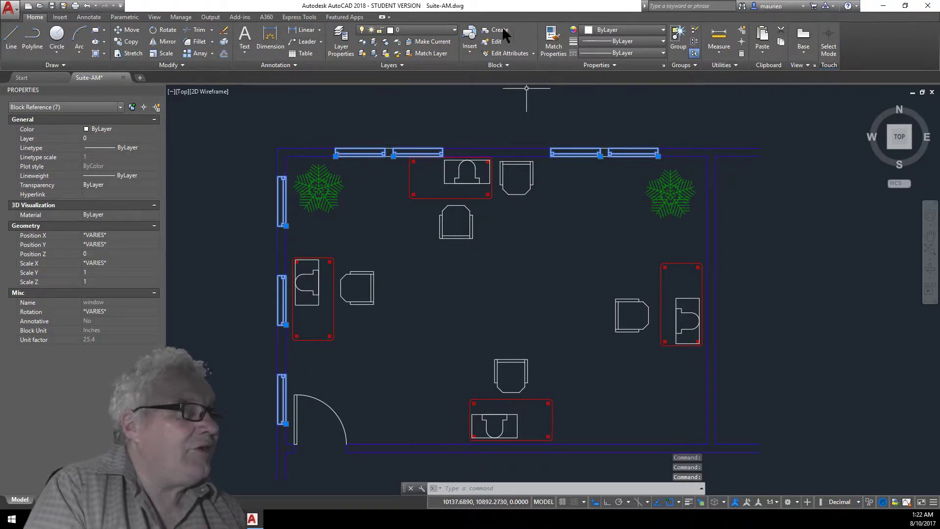
pyautogui.click(448, 30)
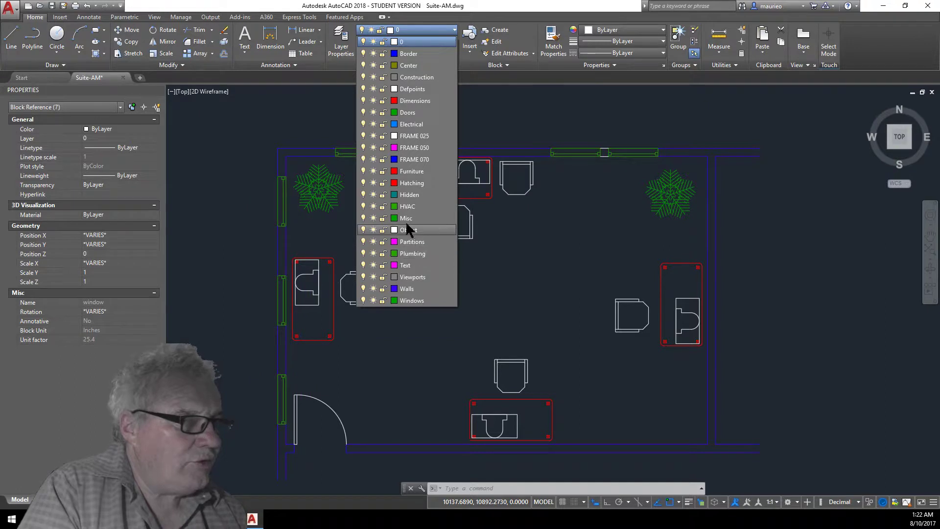
pyautogui.click(416, 301)
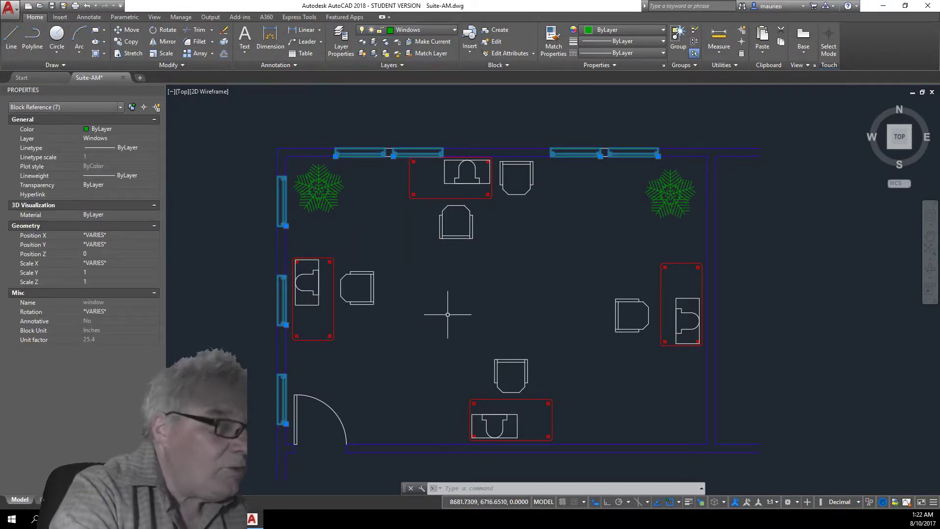
pyautogui.press('Escape')
pyautogui.press('Escape')
# Select the short wall lines between the paired windows on the top wall and assign them to the Walls layer, then clear the selection.
pyautogui.scroll(4, 379, 135)
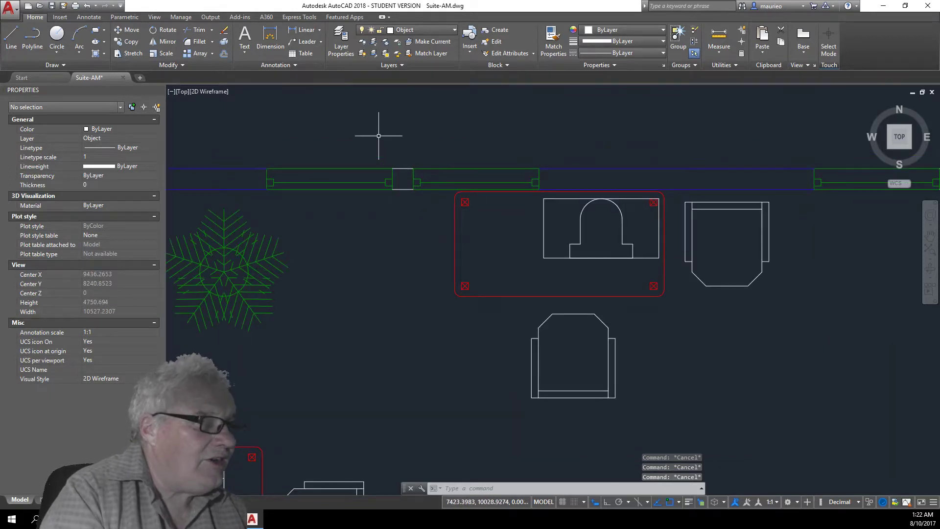
pyautogui.click(404, 161)
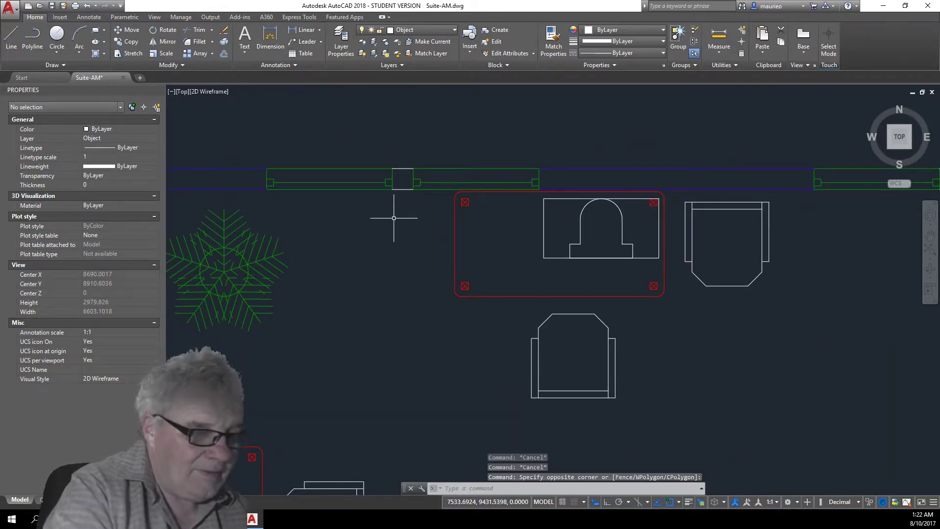
pyautogui.press('Escape')
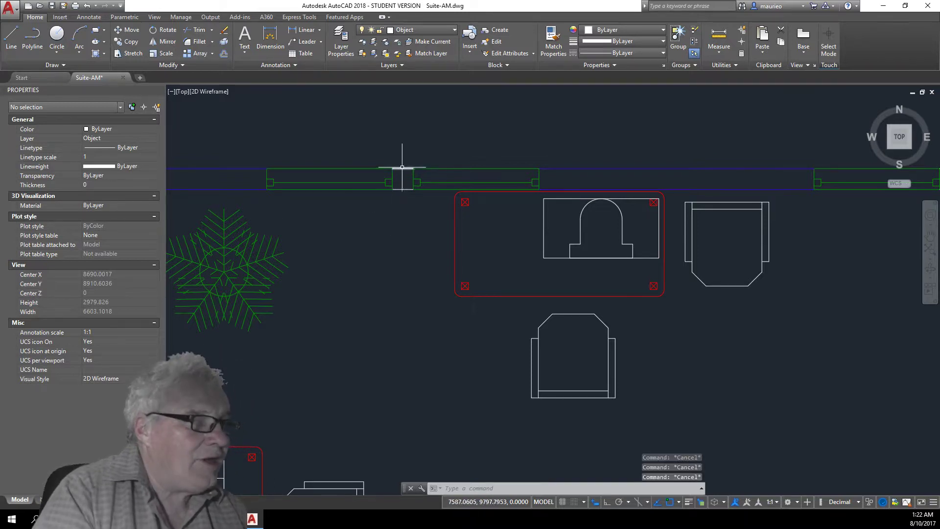
pyautogui.click(406, 162)
pyautogui.click(396, 201)
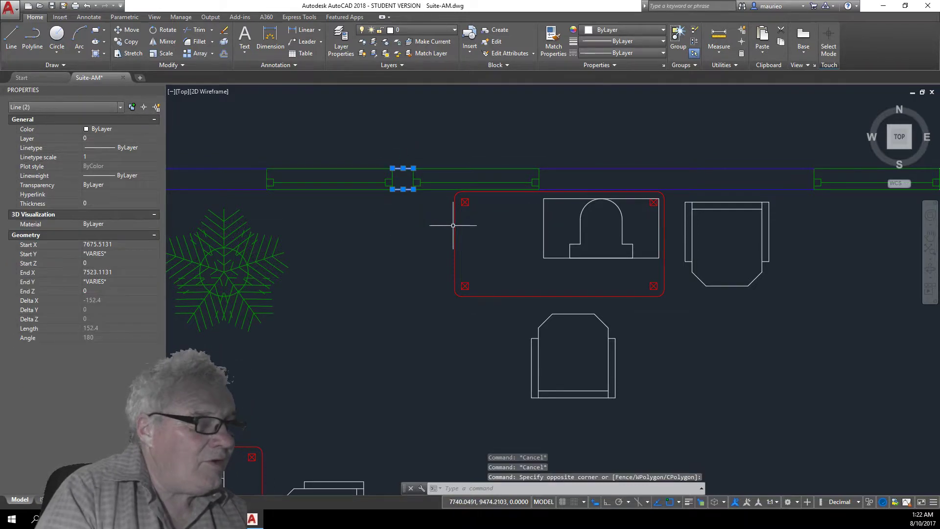
pyautogui.scroll(-2, 793, 266)
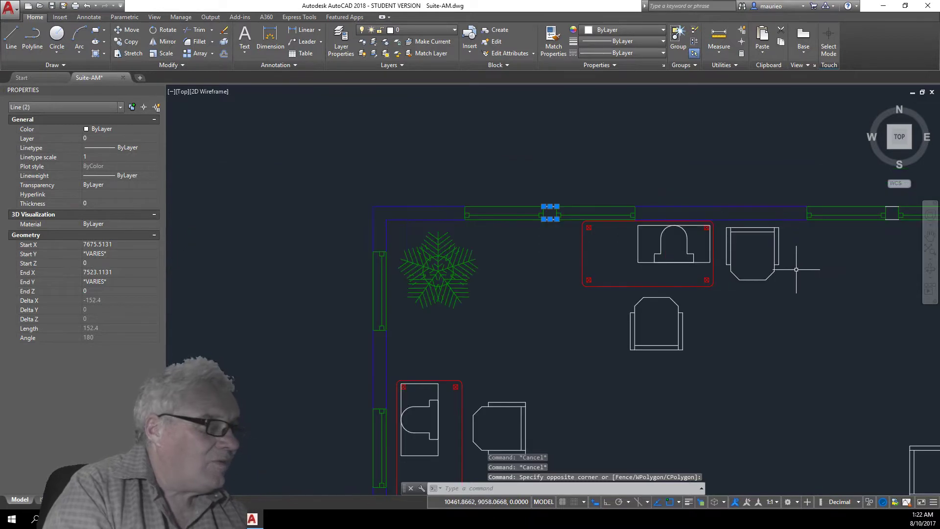
pyautogui.moveTo(801, 289); pyautogui.dragTo(566, 198, button='middle')
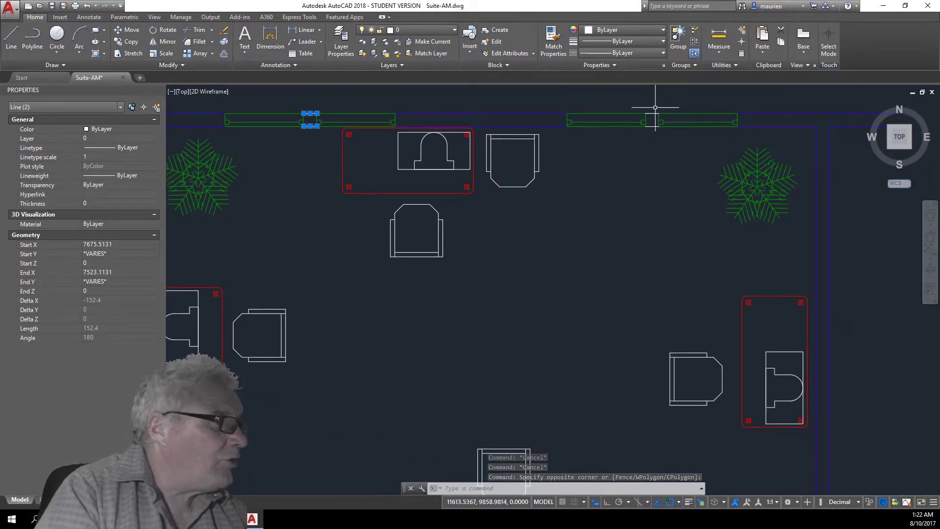
pyautogui.click(659, 128)
pyautogui.click(655, 120)
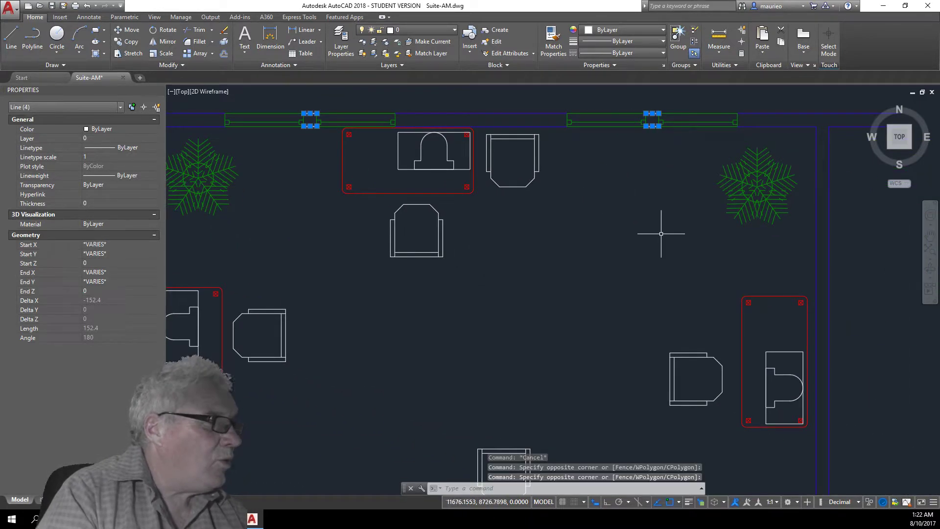
pyautogui.scroll(-4, 662, 241)
pyautogui.moveTo(632, 273); pyautogui.dragTo(647, 255, button='middle')
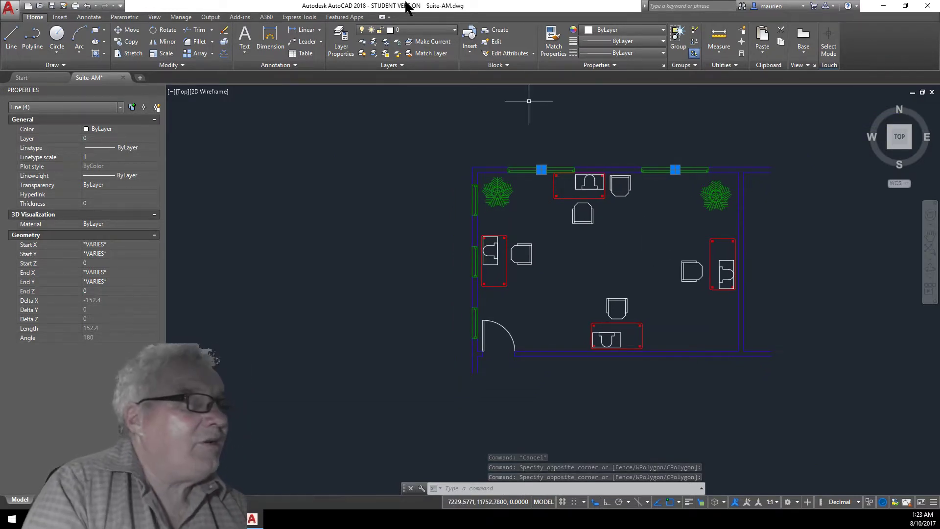
pyautogui.click(453, 30)
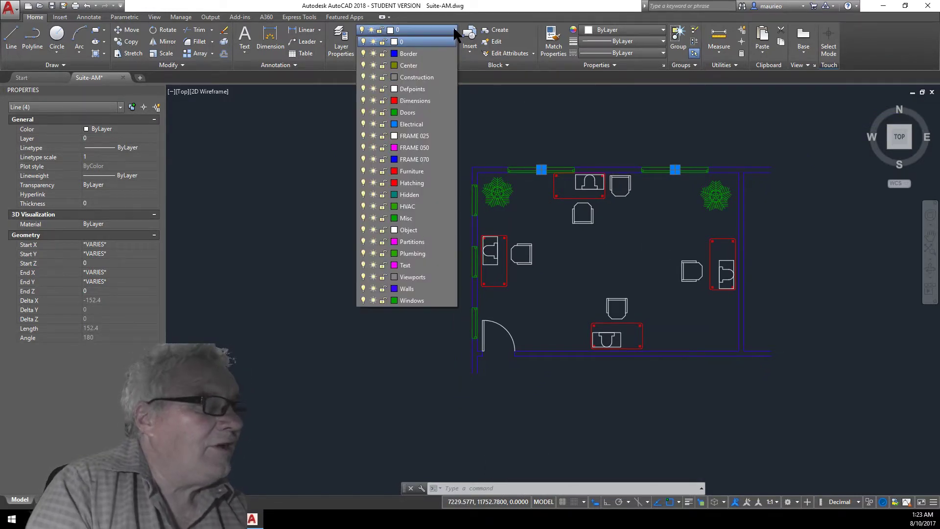
pyautogui.click(410, 289)
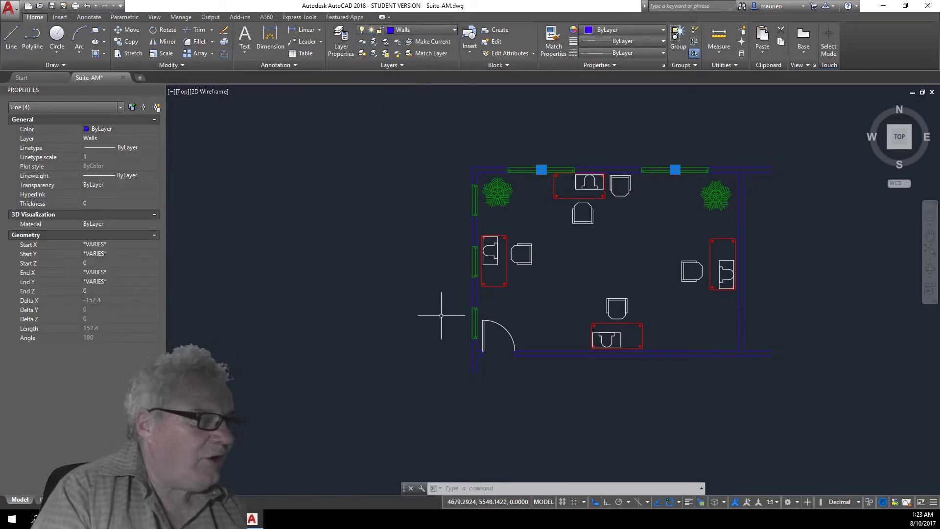
pyautogui.press('Escape')
pyautogui.press('Escape')
pyautogui.press('Escape')
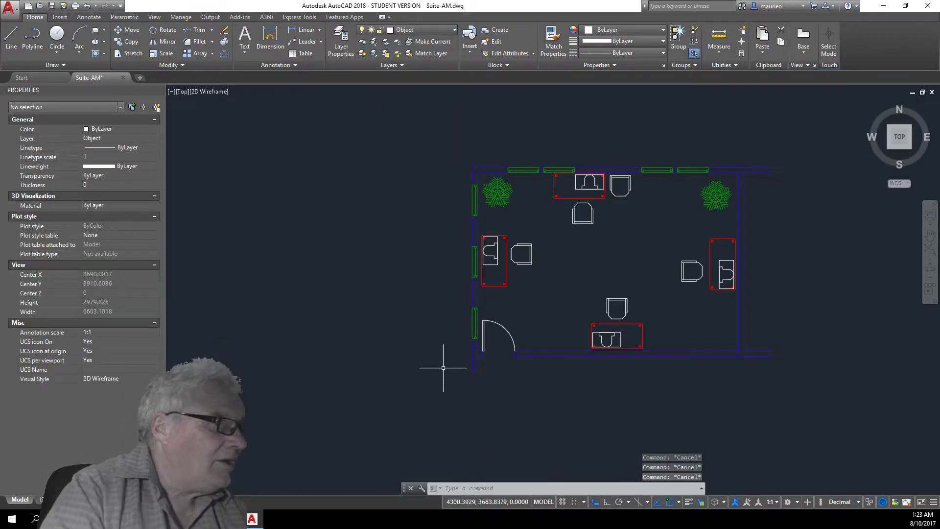
# Select the door block and assign it to the Doors layer, then clear the selection.
pyautogui.click(505, 327)
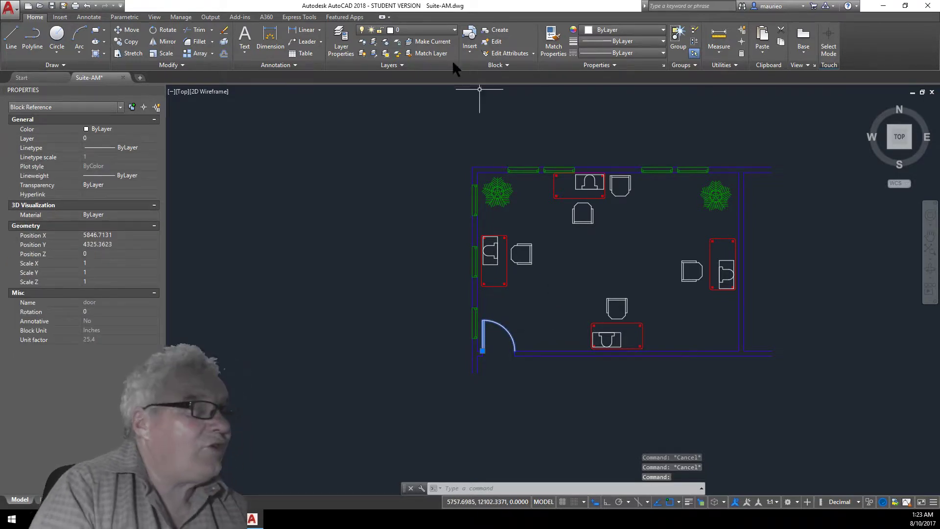
pyautogui.click(454, 26)
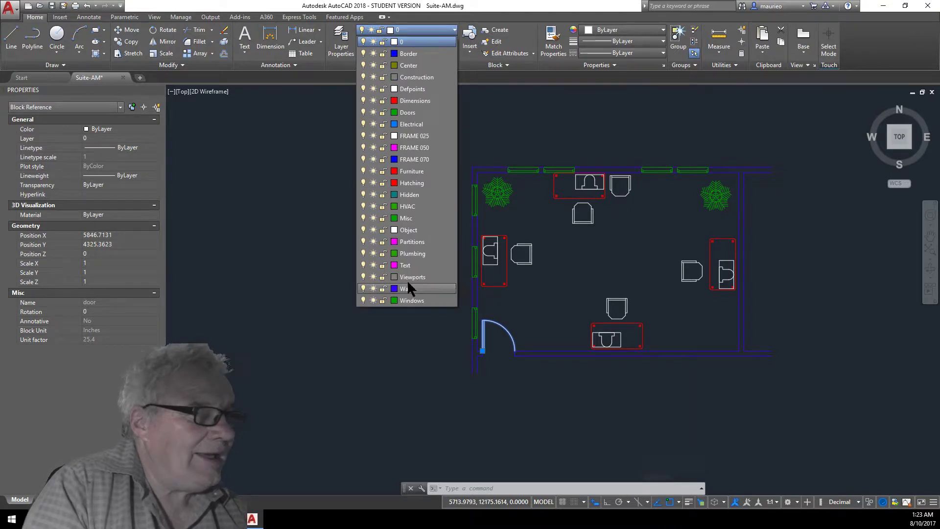
pyautogui.click(405, 111)
pyautogui.press('Escape')
pyautogui.press('Escape')
pyautogui.press('Escape')
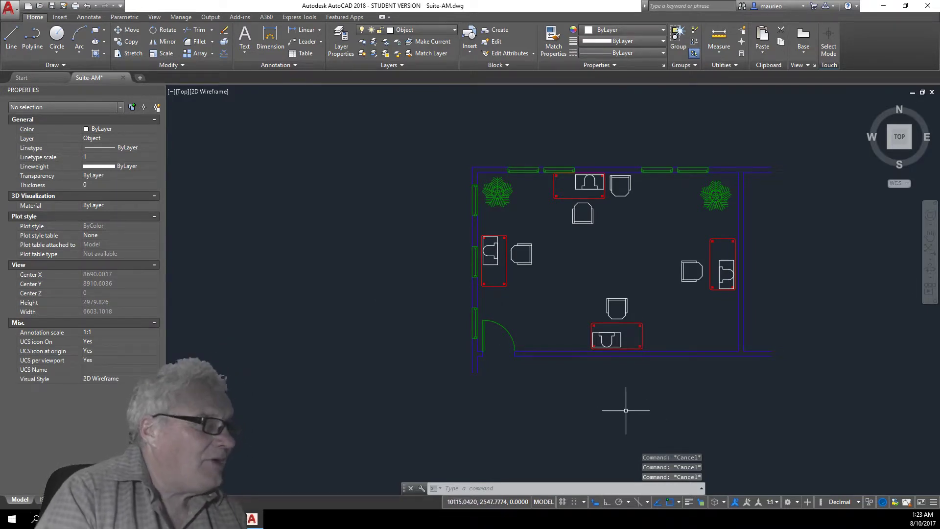
# Select four chair blocks around the office and assign them to the Furniture layer.
pyautogui.click(528, 255)
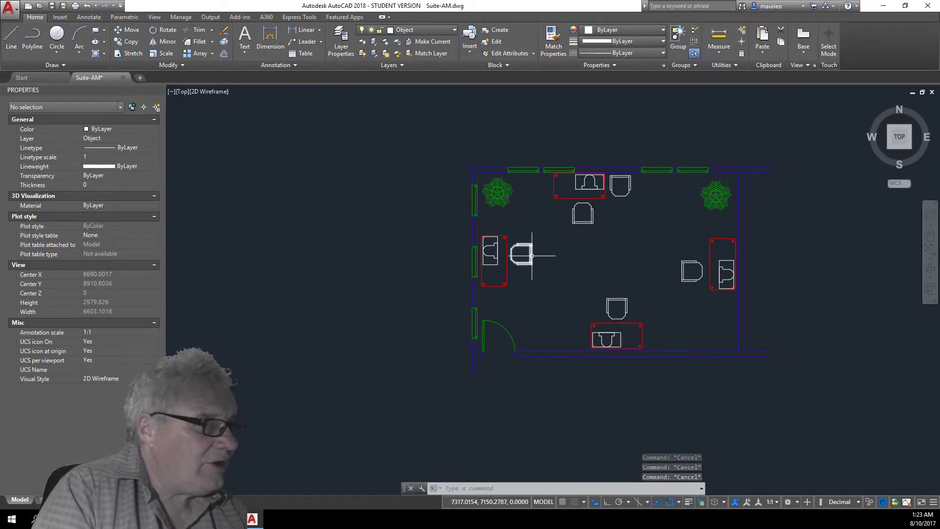
pyautogui.click(576, 224)
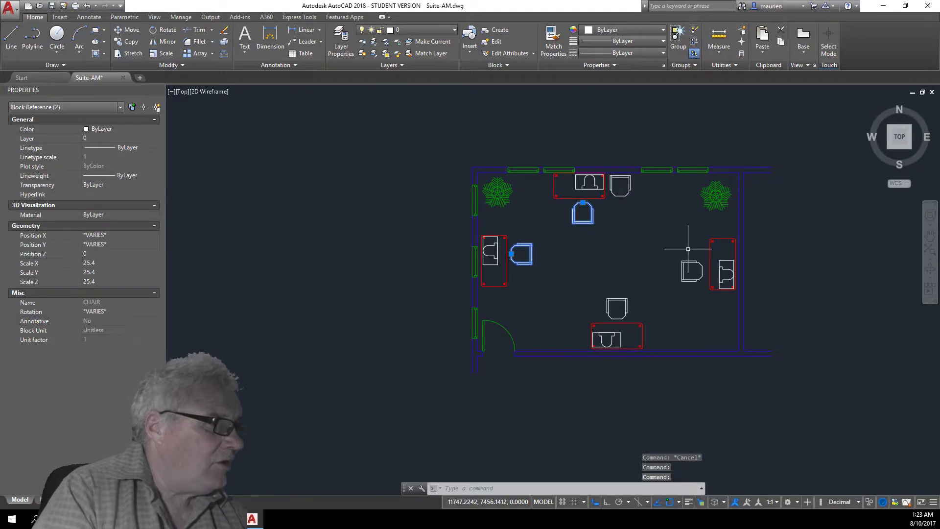
pyautogui.click(688, 265)
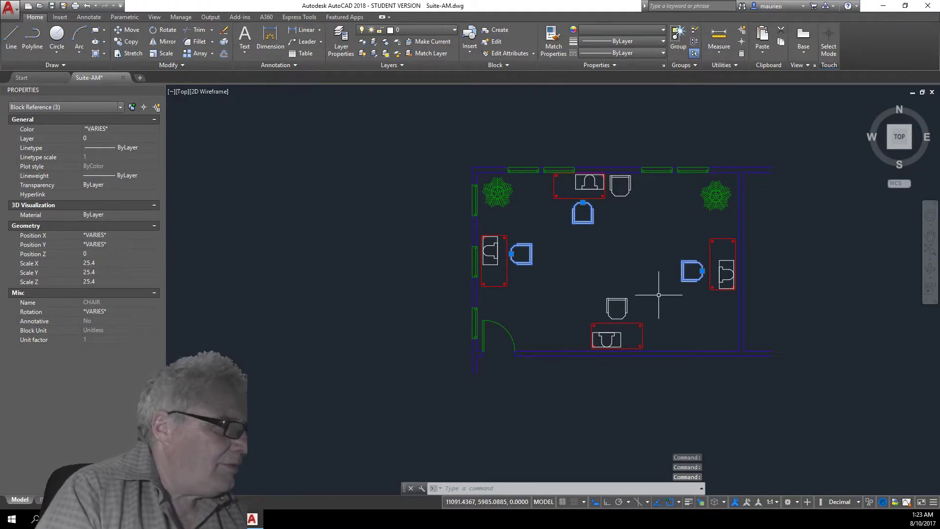
pyautogui.click(626, 307)
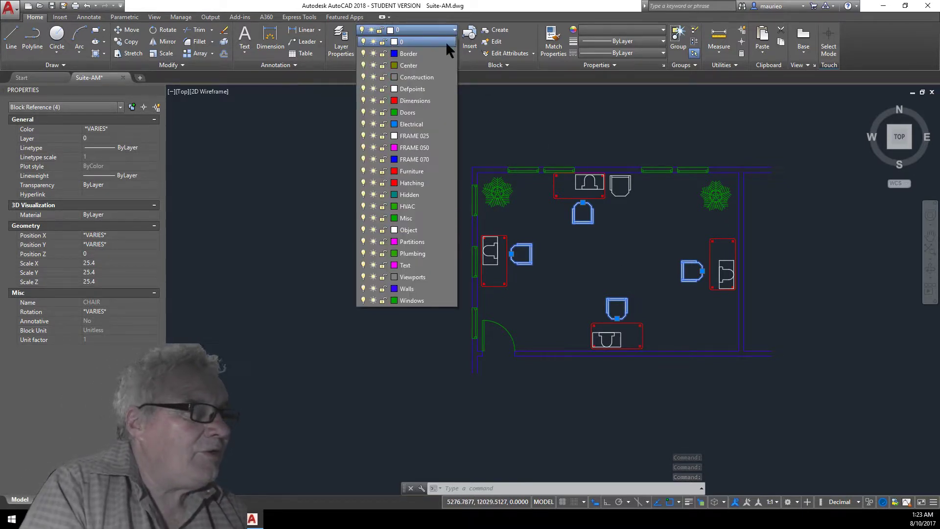
pyautogui.click(418, 170)
# Add the chair beside the top desk to the selection, assign it to Furniture as well, and clear the selection.
pyautogui.click(630, 190)
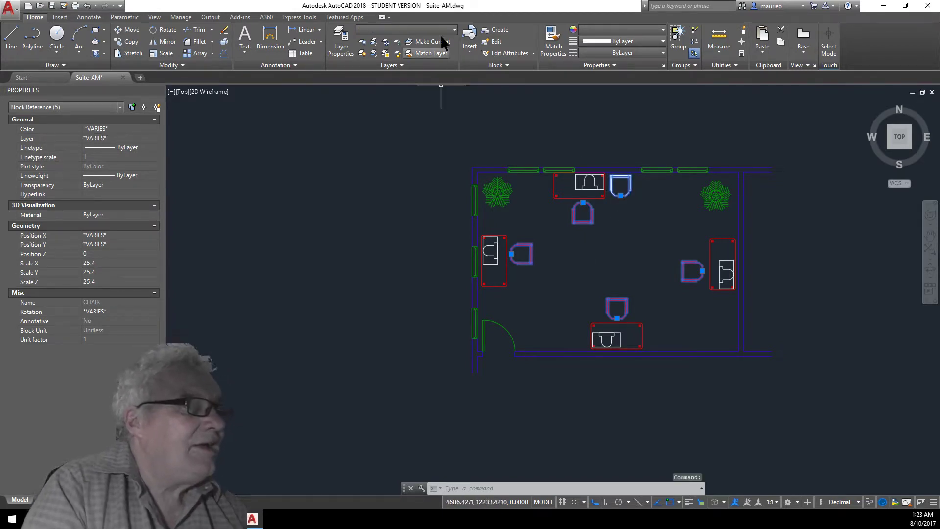
pyautogui.click(455, 28)
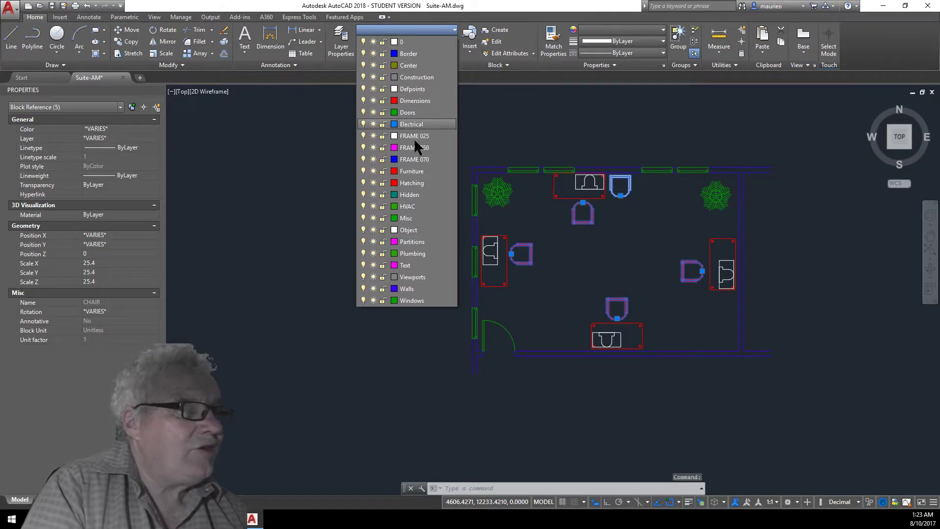
pyautogui.click(417, 169)
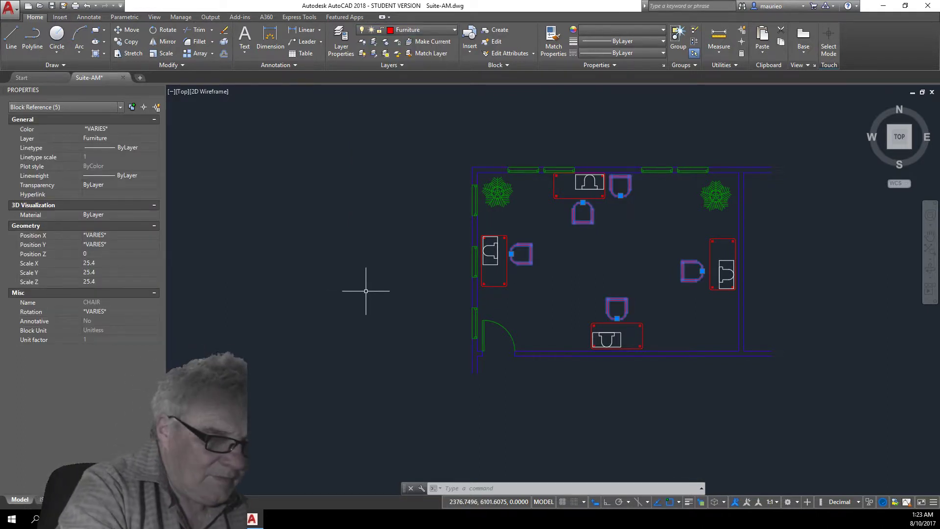
pyautogui.press('Escape')
pyautogui.press('Escape')
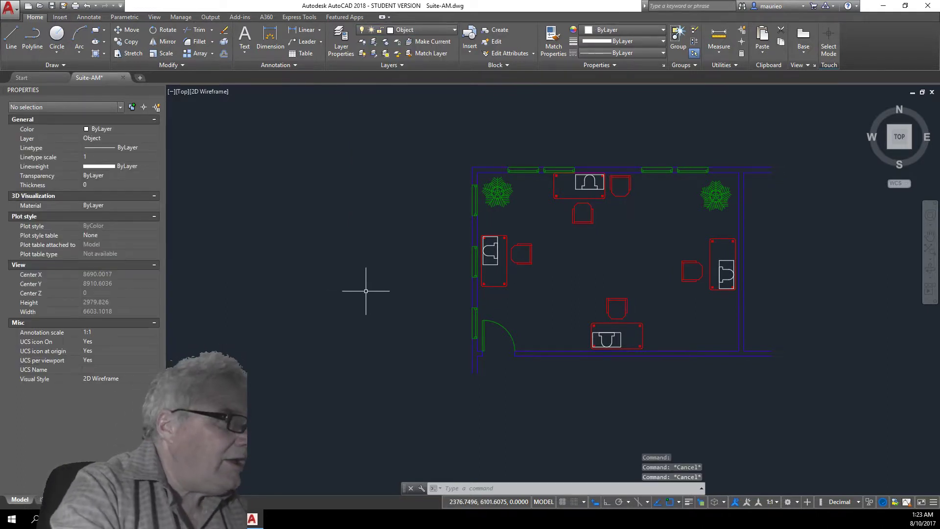
# Select the four PC blocks on the desks and assign them to the Furniture layer, then clear the selection.
pyautogui.click(496, 263)
pyautogui.click(606, 337)
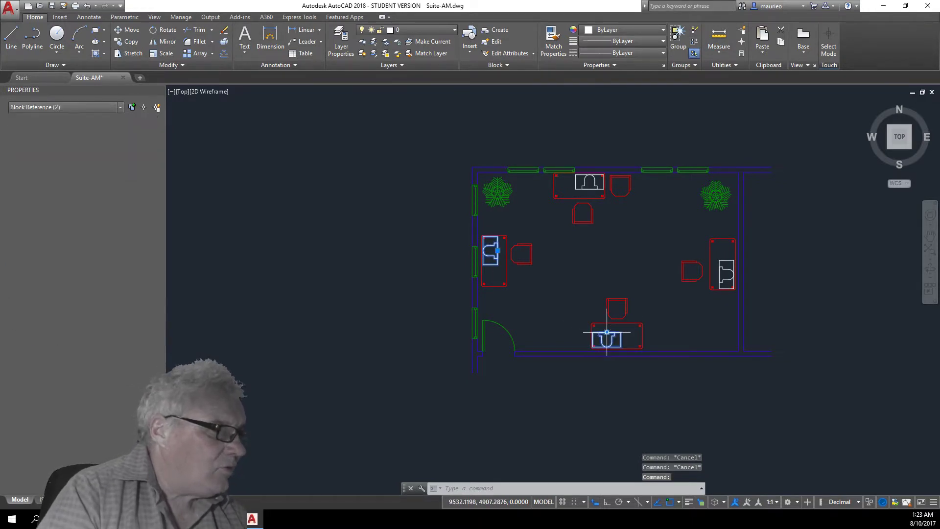
pyautogui.click(720, 276)
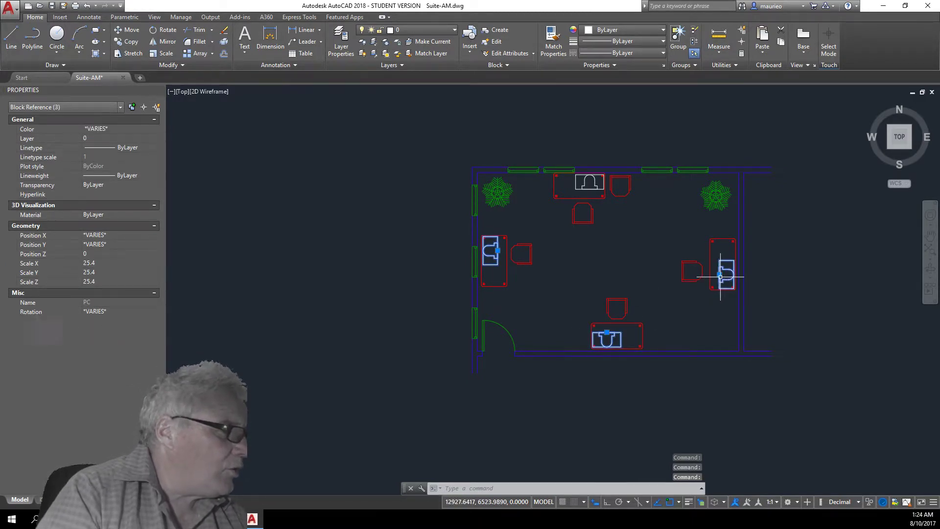
pyautogui.click(591, 188)
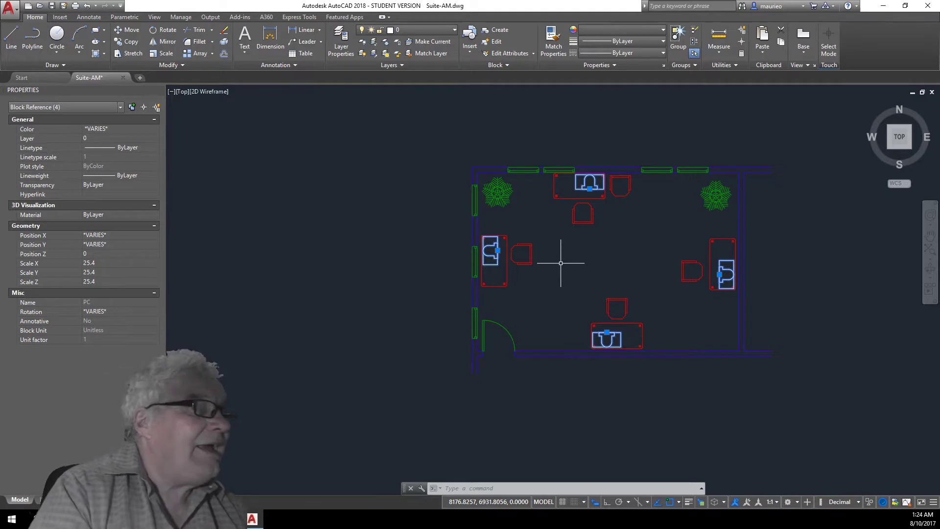
pyautogui.click(453, 29)
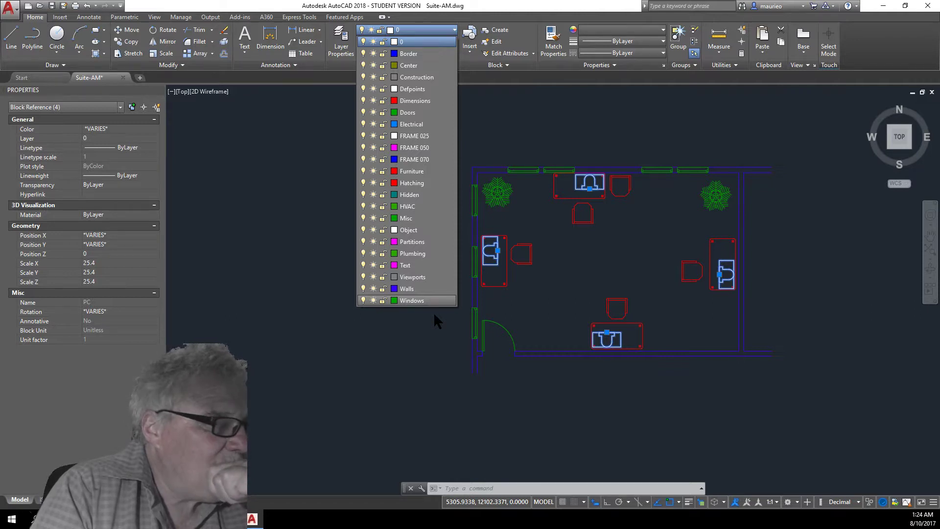
pyautogui.click(418, 172)
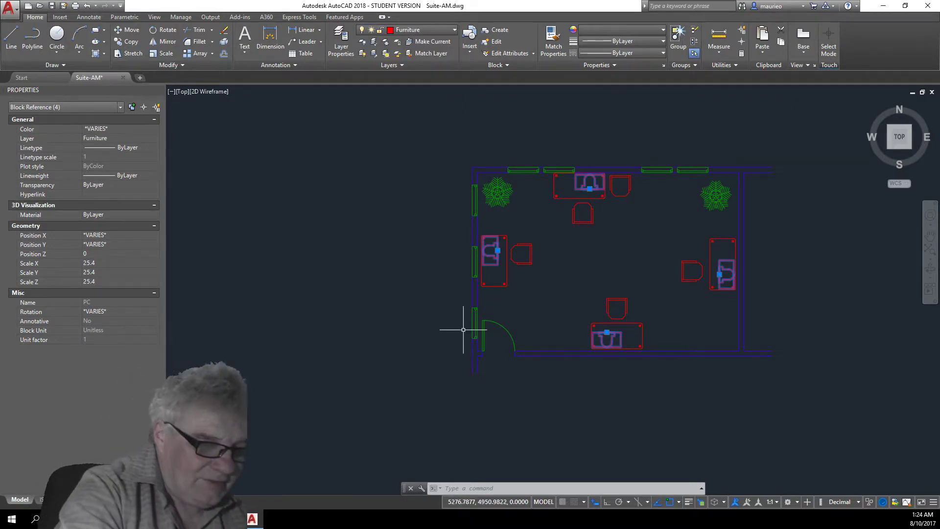
pyautogui.press('Escape')
pyautogui.press('Escape')
pyautogui.press('Escape')
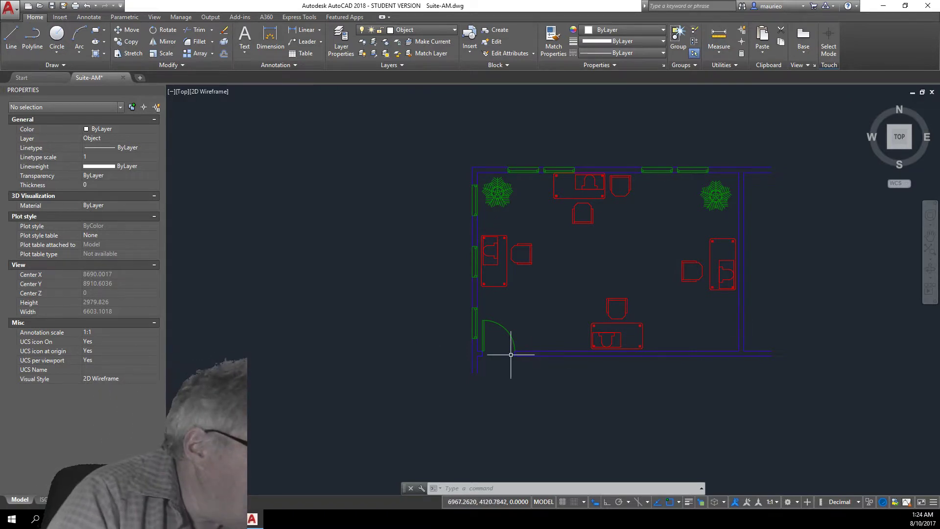
pyautogui.scroll(-2, 503, 357)
pyautogui.scroll(5, 504, 355)
pyautogui.scroll(-3, 504, 351)
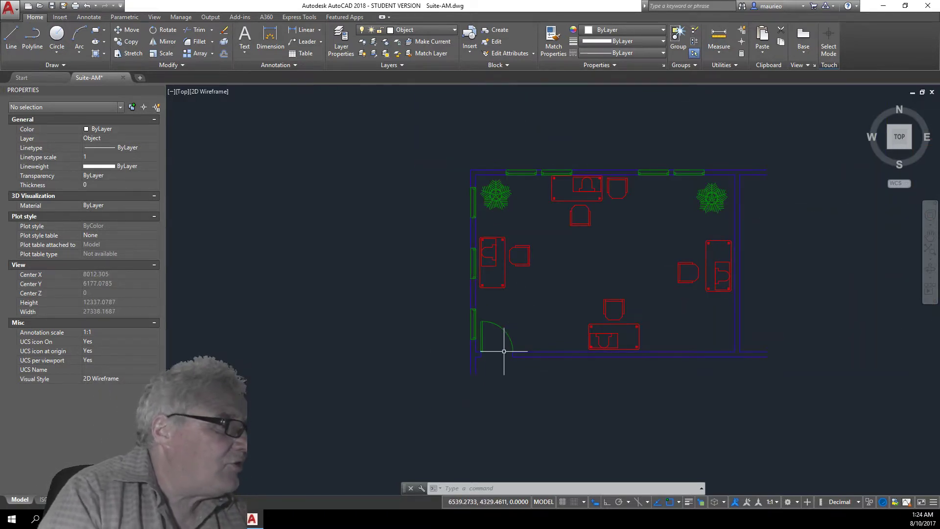
pyautogui.click(454, 30)
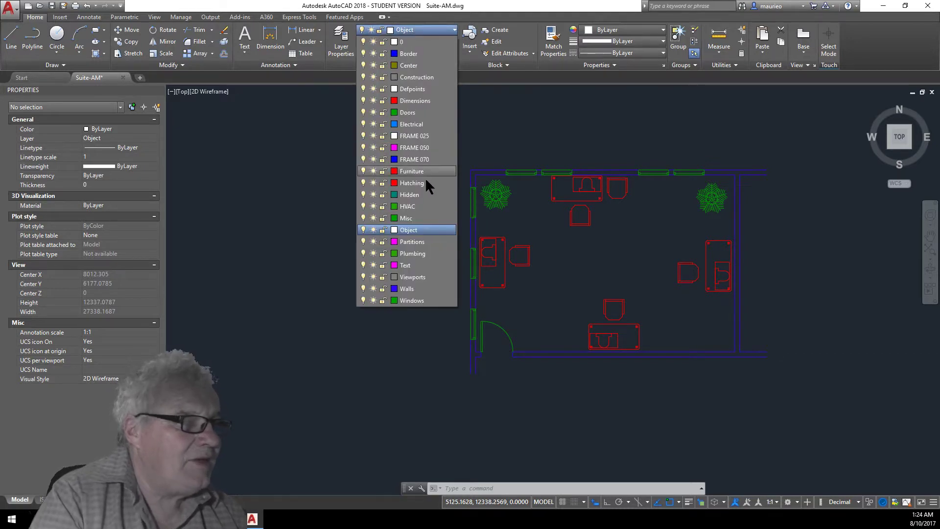
pyautogui.click(454, 26)
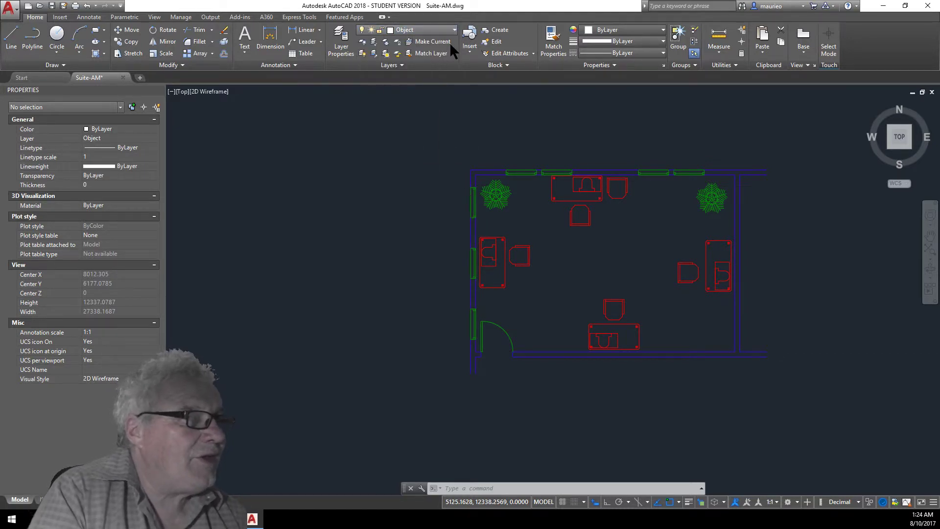
# Isolate the plant's layer with Layer Isolate, then restore all layers with Layer Unisolate.
pyautogui.click(374, 42)
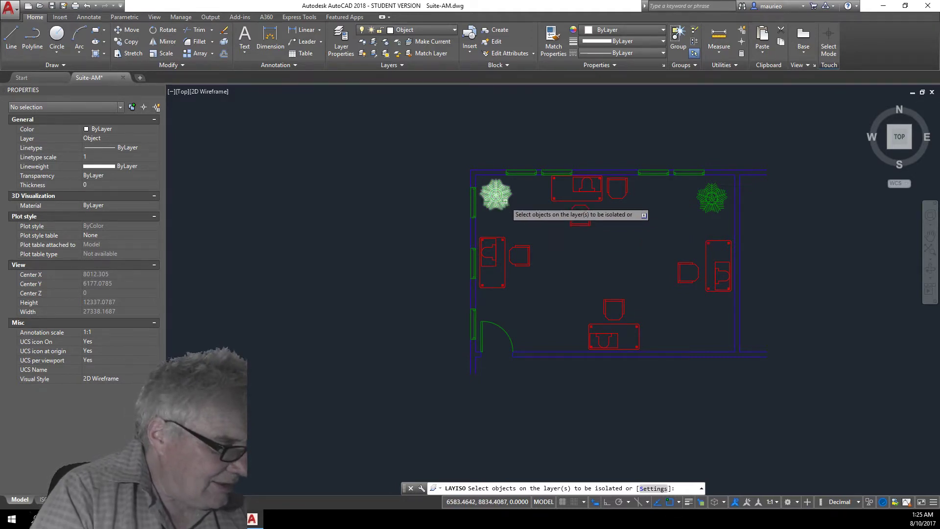
pyautogui.click(505, 200)
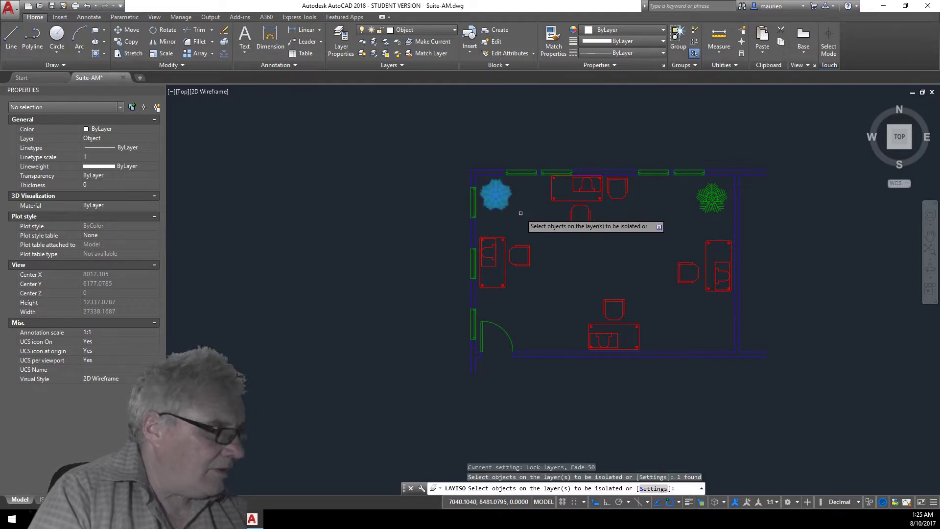
pyautogui.press('Return')
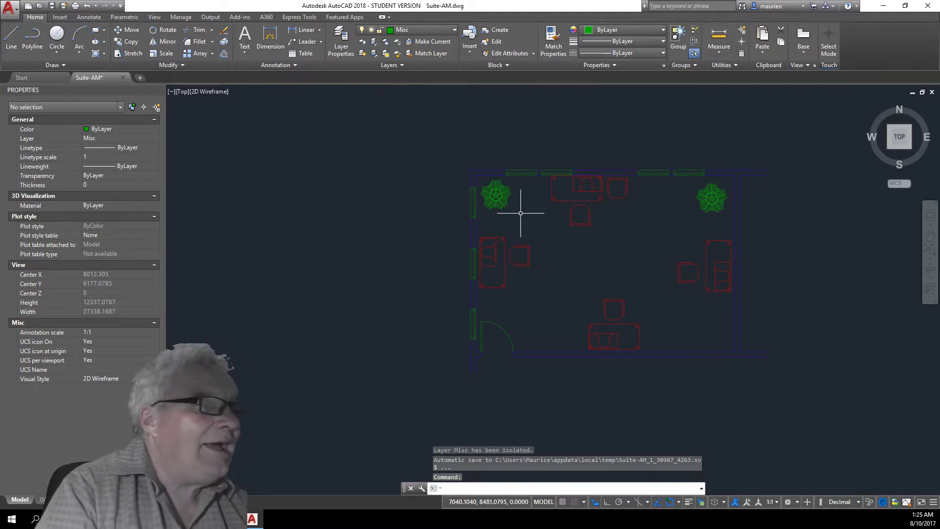
pyautogui.click(374, 54)
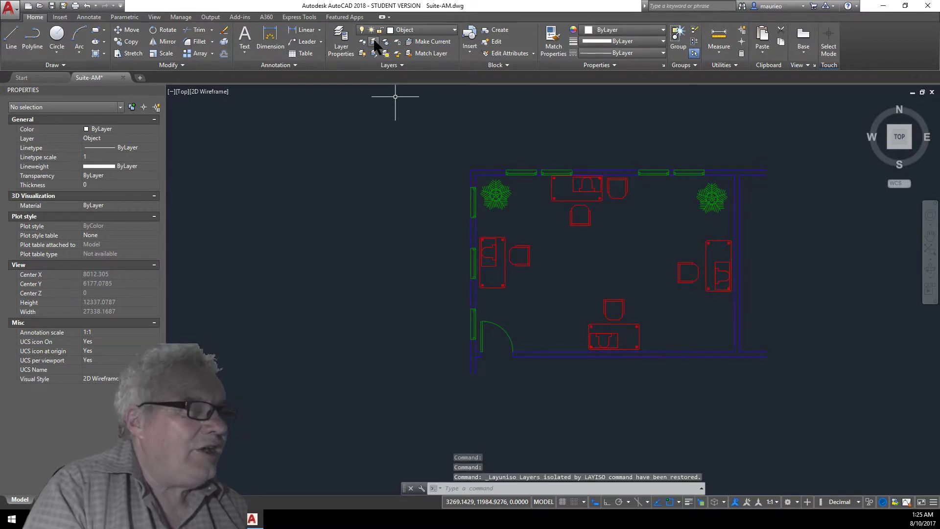
# Set Layer Isolate to turn non-isolated layers Off, including in paper space viewports, isolate the plant's layer, then unisolate it.
pyautogui.click(374, 42)
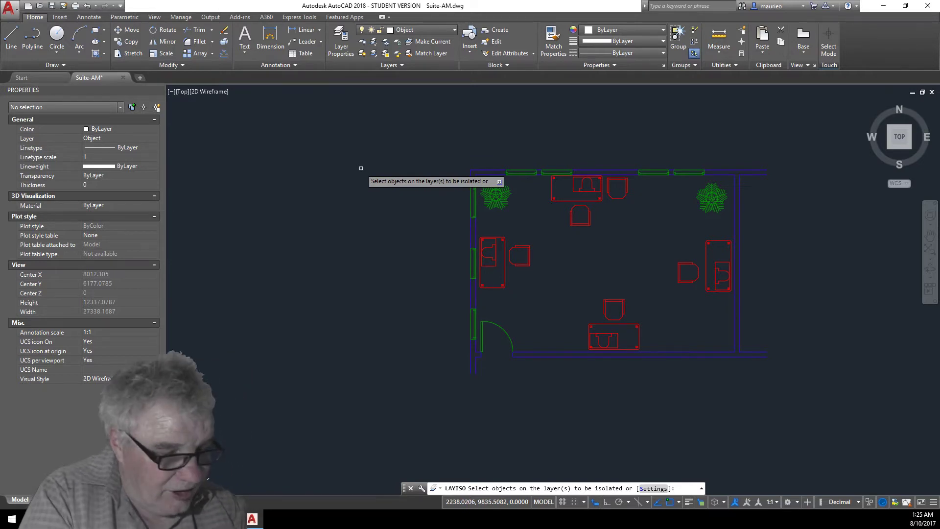
pyautogui.write('s')
pyautogui.press('Return')
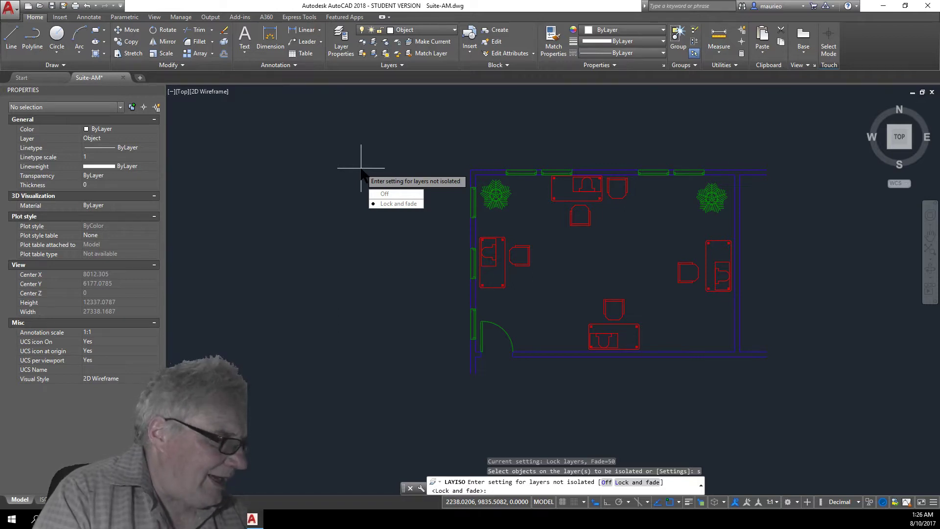
pyautogui.write('o')
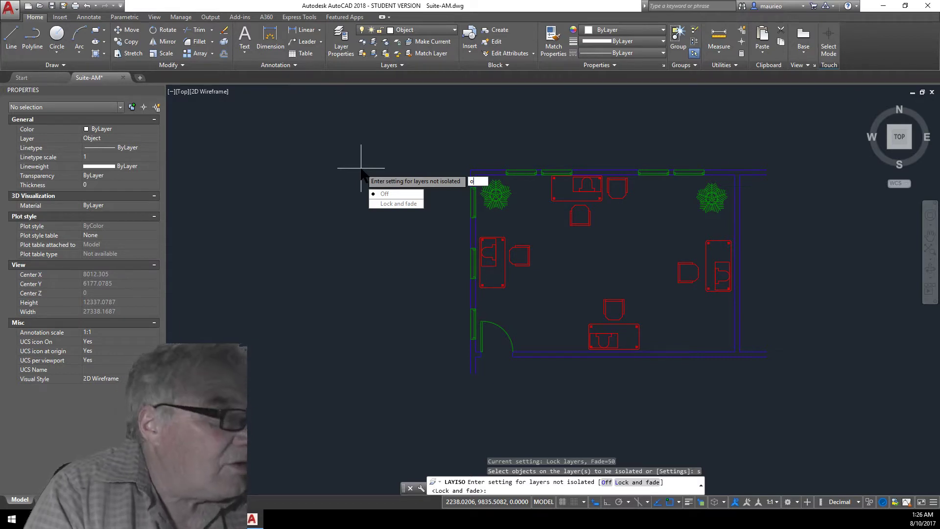
pyautogui.press('Return')
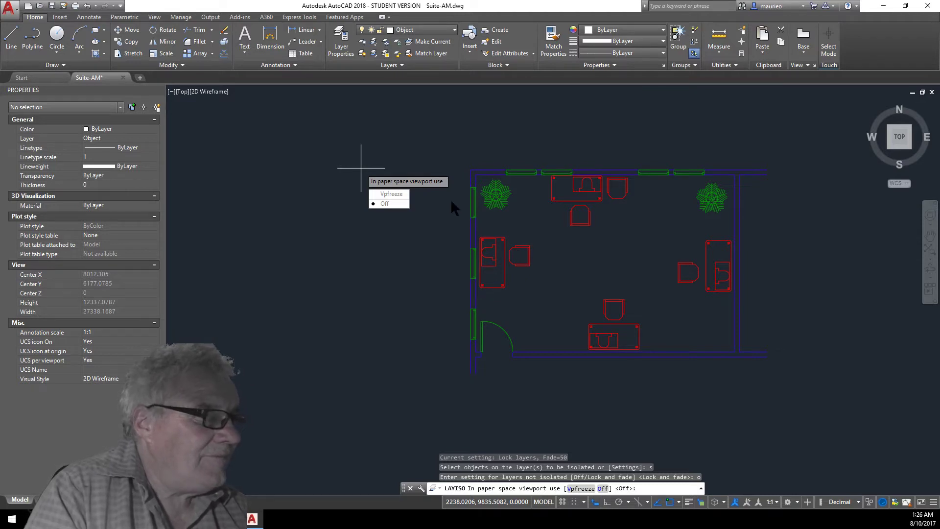
pyautogui.click(385, 203)
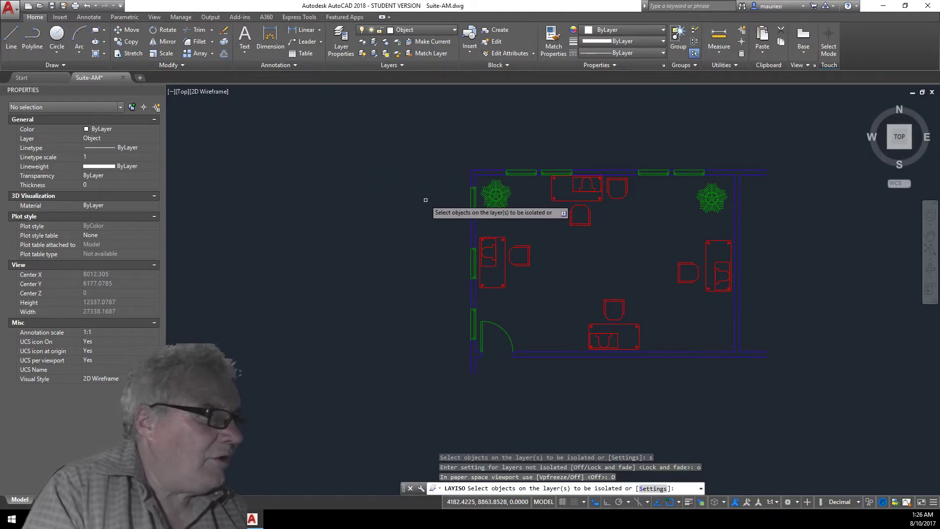
pyautogui.click(509, 204)
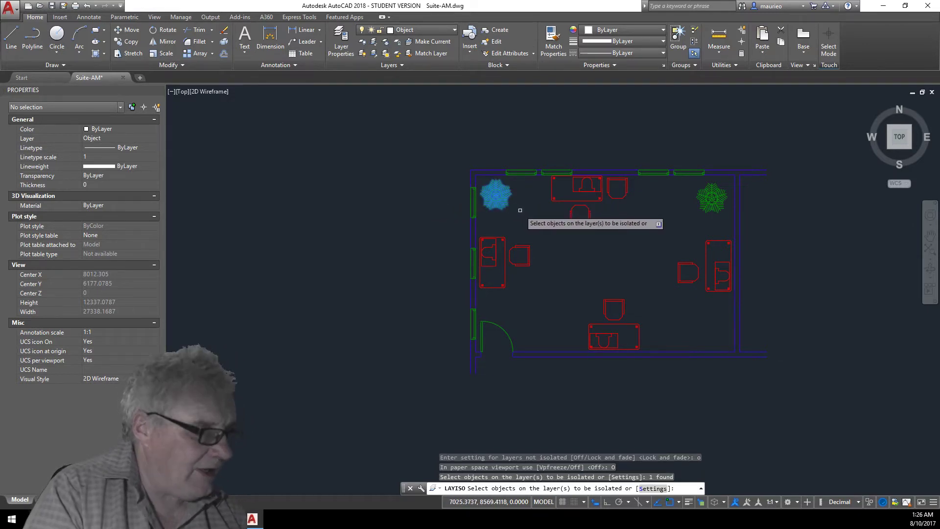
pyautogui.press('Return')
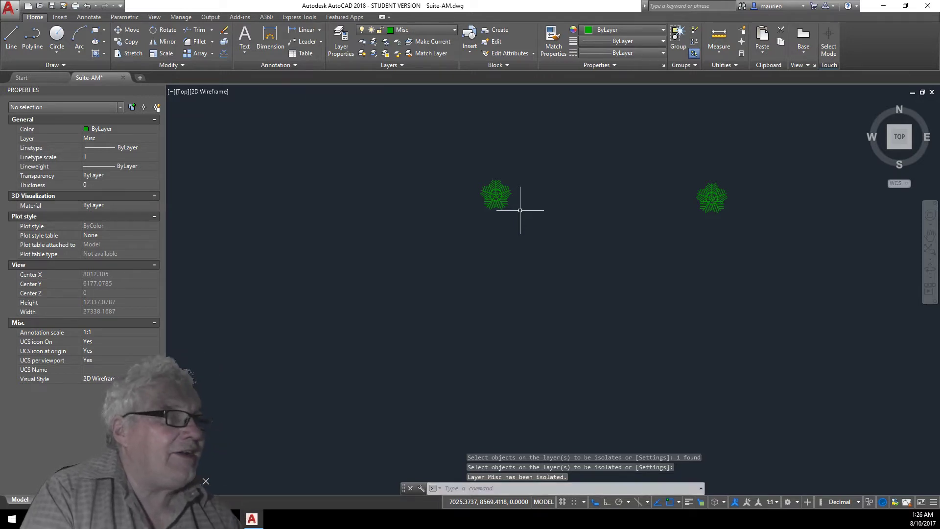
pyautogui.click(374, 53)
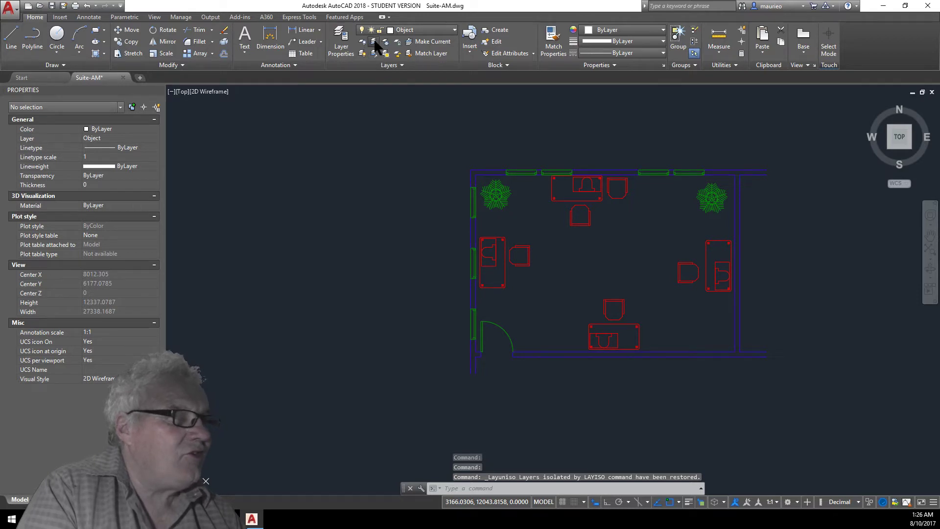
# Isolate the windows' layer by selecting a window on the left wall.
pyautogui.click(374, 42)
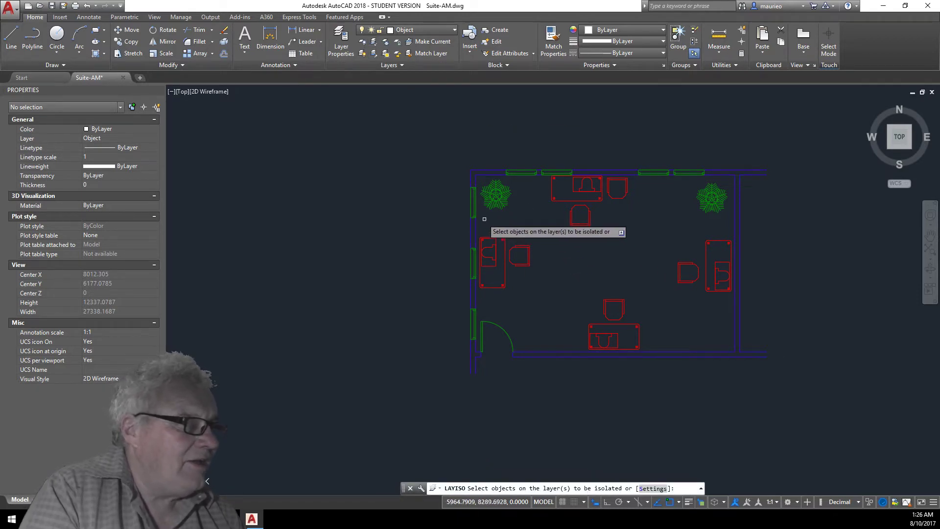
pyautogui.click(473, 202)
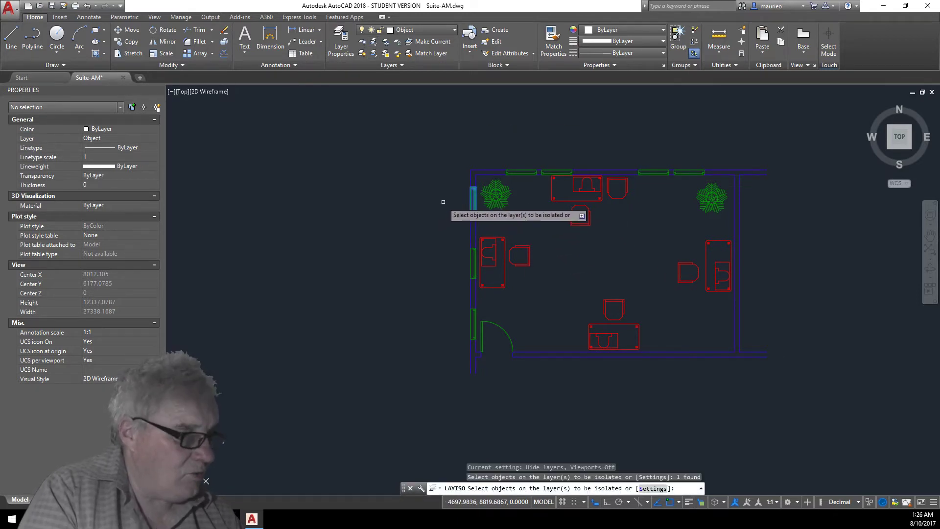
pyautogui.press('Return')
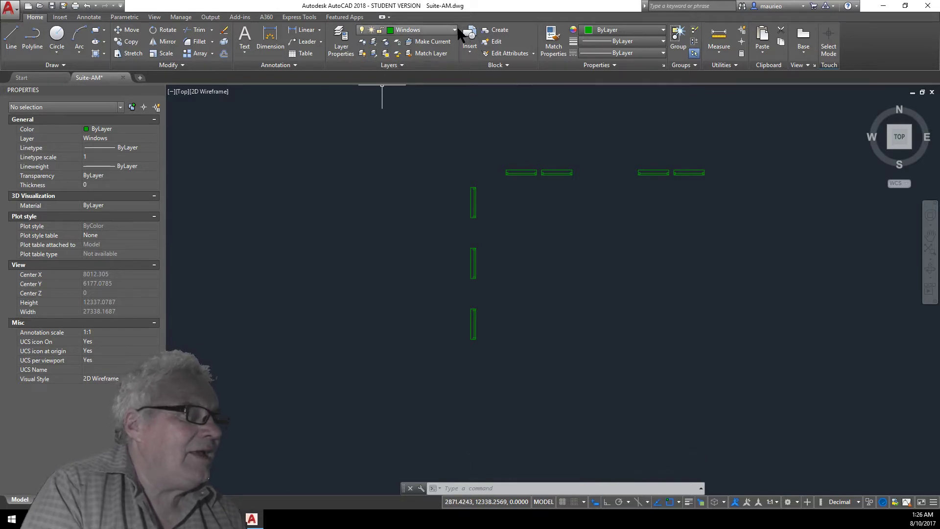
# Restore all layers, then isolate the Furniture layer by selecting a chair with Layer Isolate.
pyautogui.click(373, 42)
pyautogui.click(373, 43)
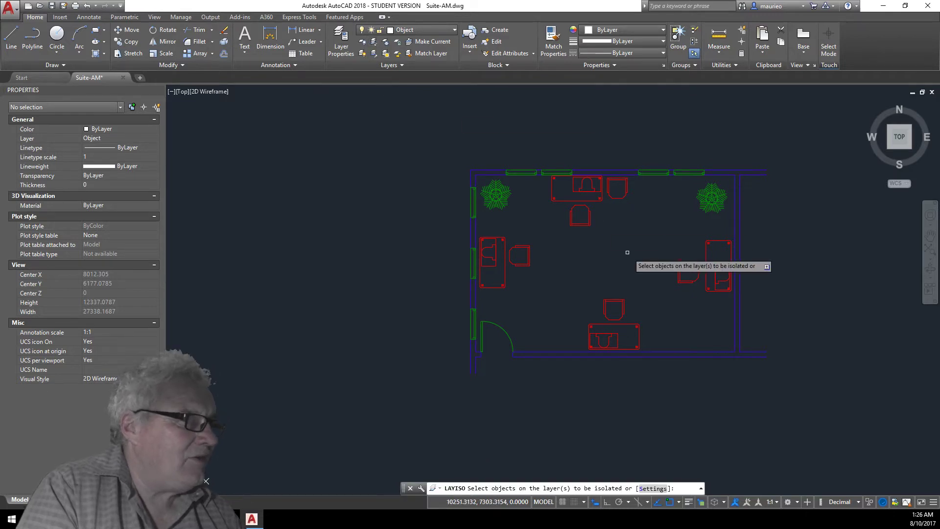
pyautogui.click(589, 221)
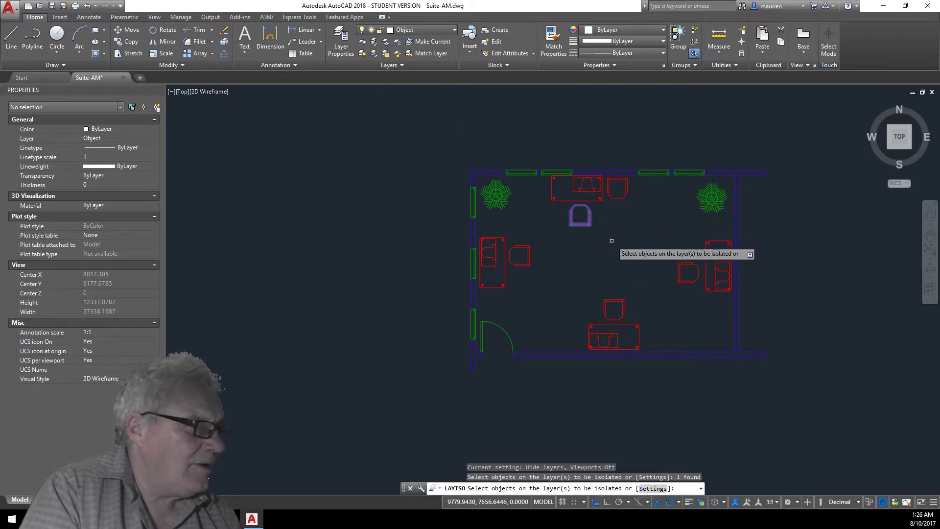
pyautogui.press('Return')
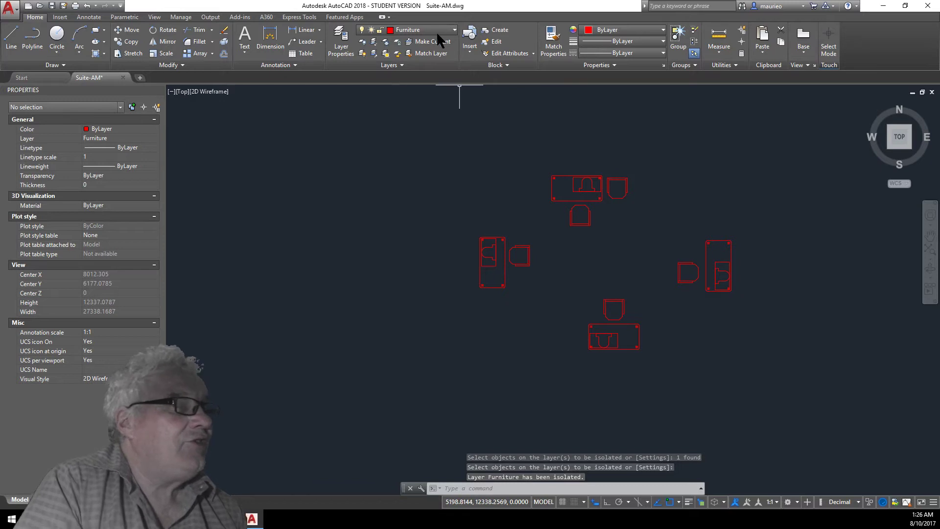
# Unisolate the layers, then isolate the Walls layer by selecting the bottom wall.
pyautogui.click(374, 51)
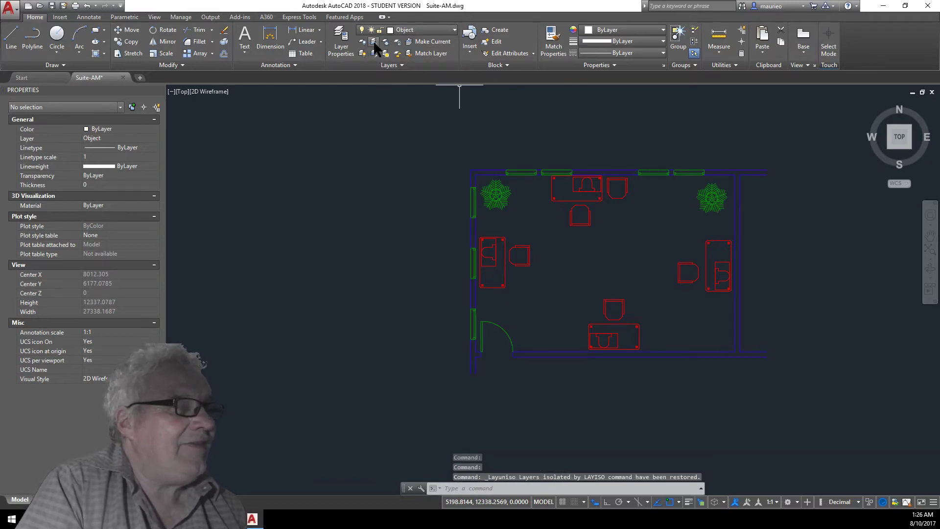
pyautogui.click(374, 44)
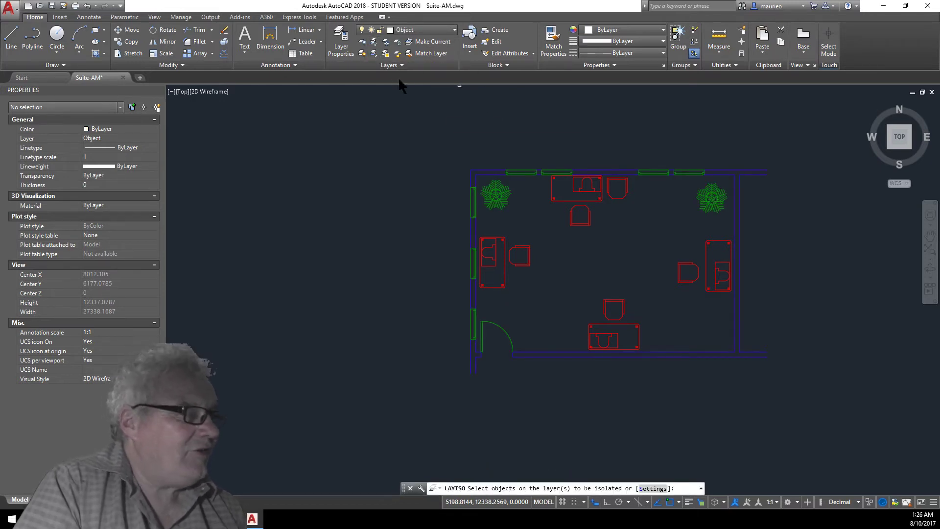
pyautogui.click(569, 357)
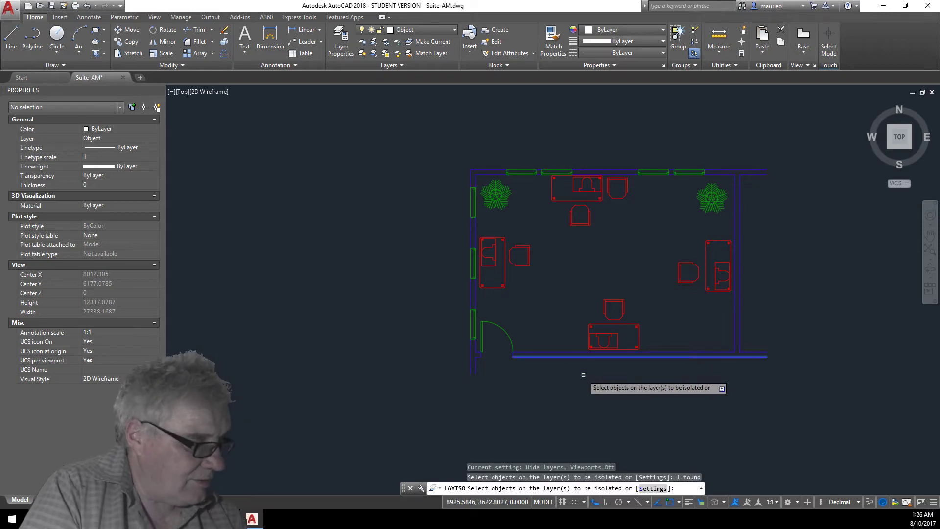
pyautogui.press('Return')
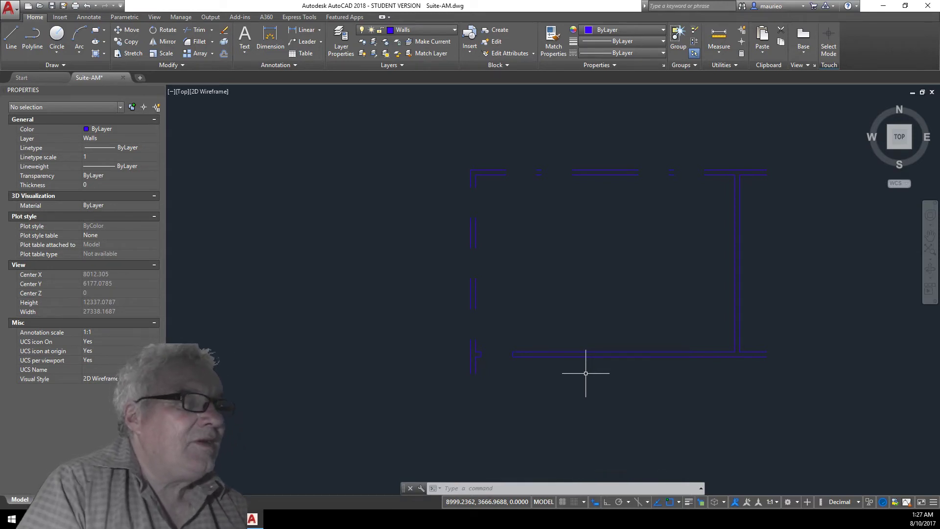
# Restore all layers with Layer Unisolate and inspect the left wall's layer properties.
pyautogui.click(373, 53)
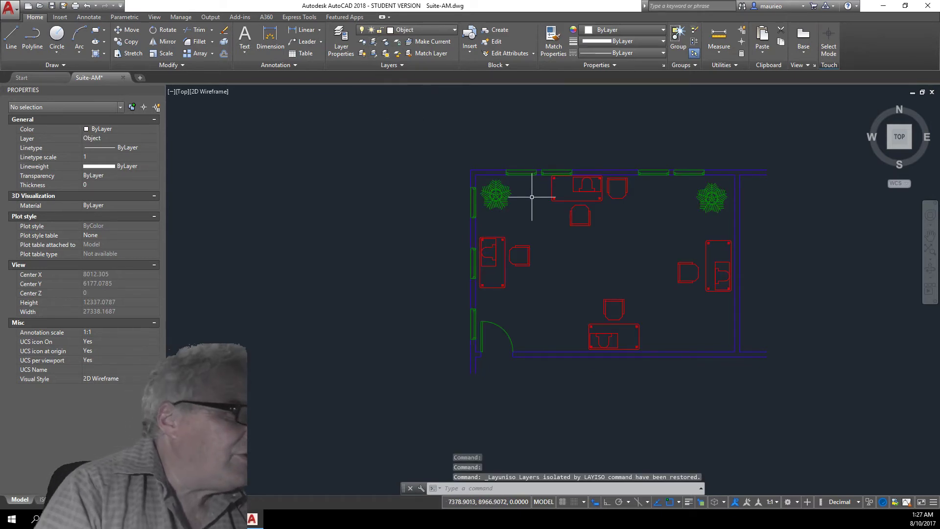
pyautogui.scroll(5, 492, 169)
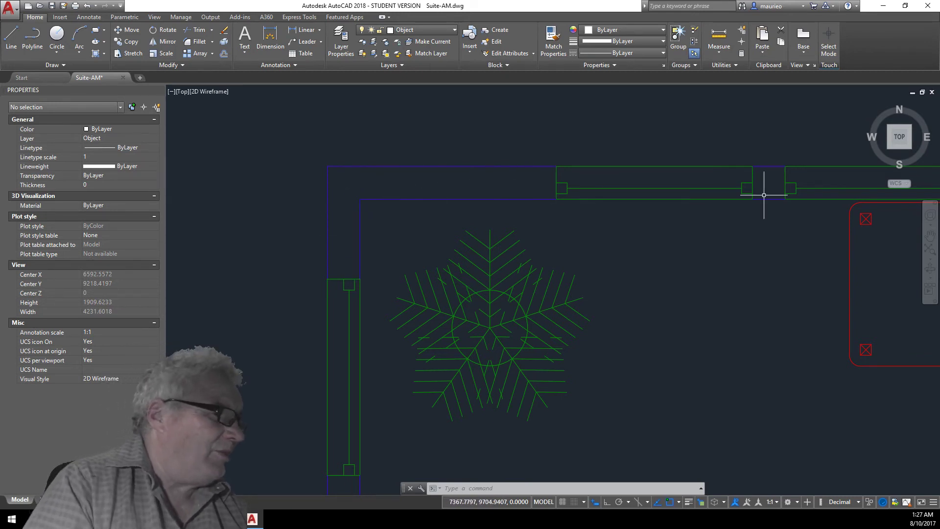
pyautogui.scroll(-8, 716, 324)
pyautogui.moveTo(728, 318); pyautogui.dragTo(500, 230, button='middle')
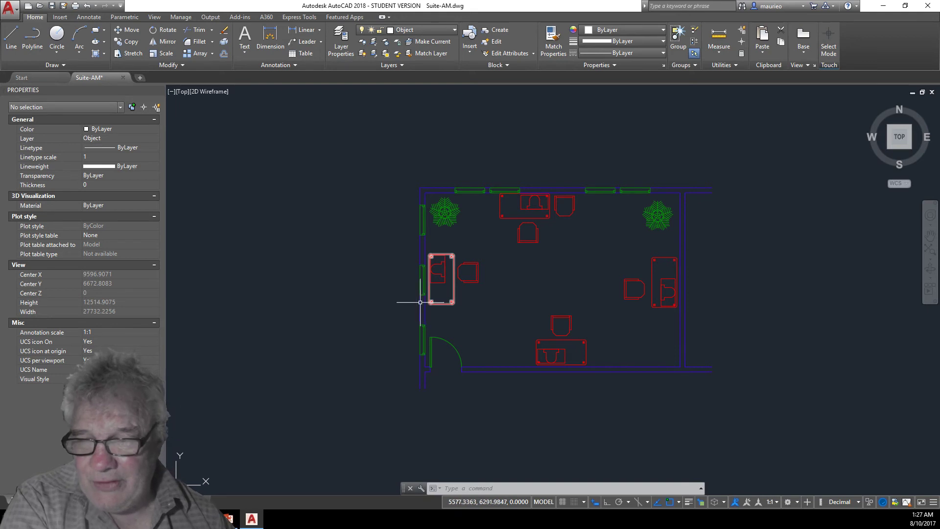
pyautogui.moveTo(420, 301)
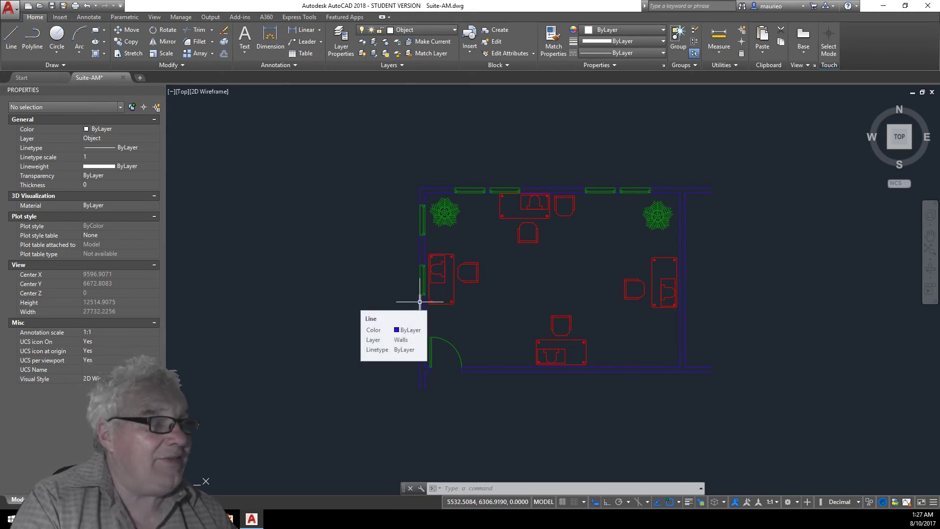